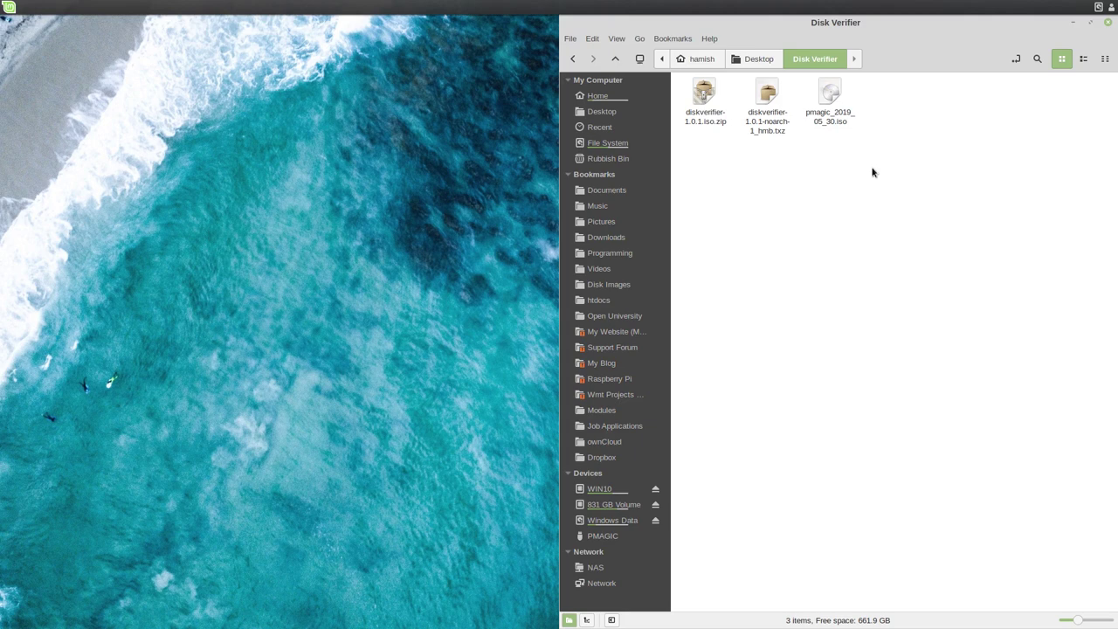
# Step: Look over the package and ISO files in the Disk Verifier folder and view the contents of the PMAGIC drive
pyautogui.click(767, 115)
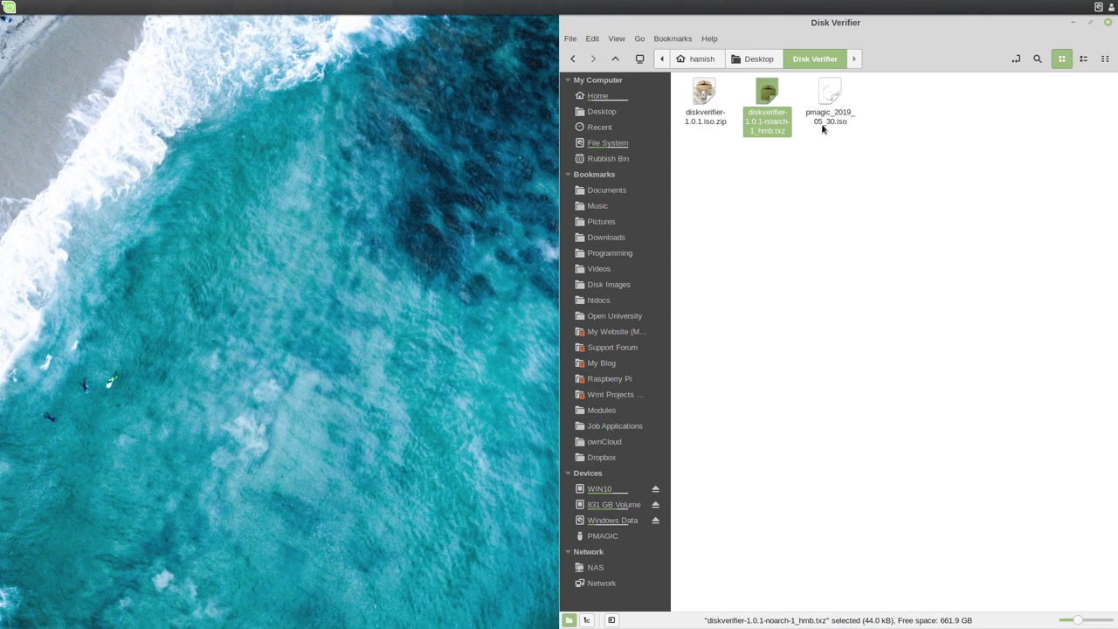
pyautogui.click(825, 127)
pyautogui.click(892, 208)
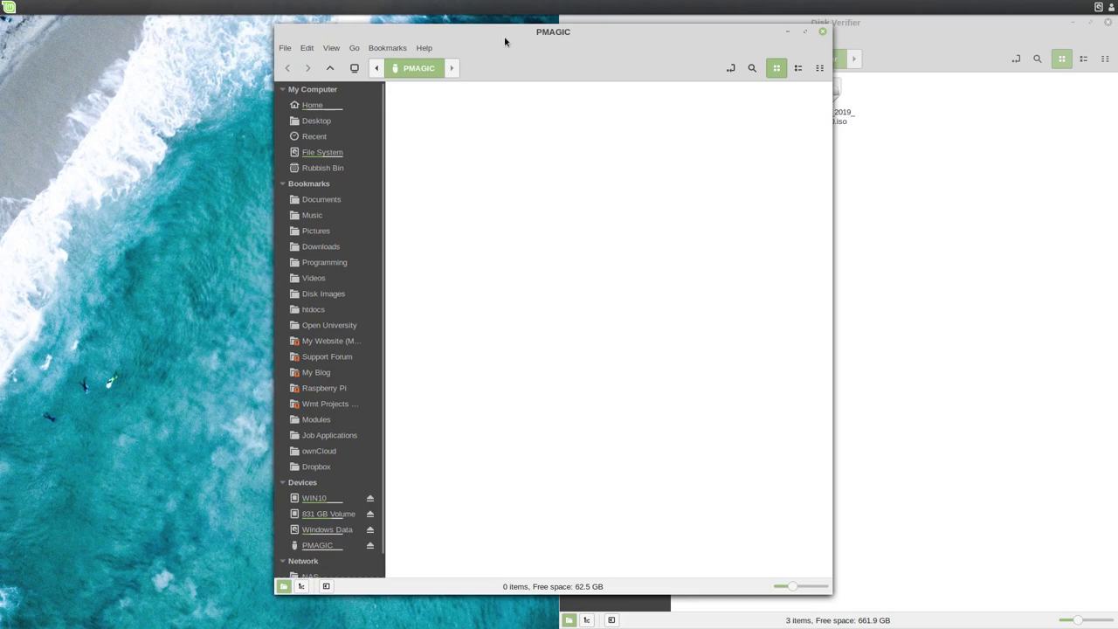
pyautogui.moveTo(504, 36); pyautogui.dragTo(359, 18)
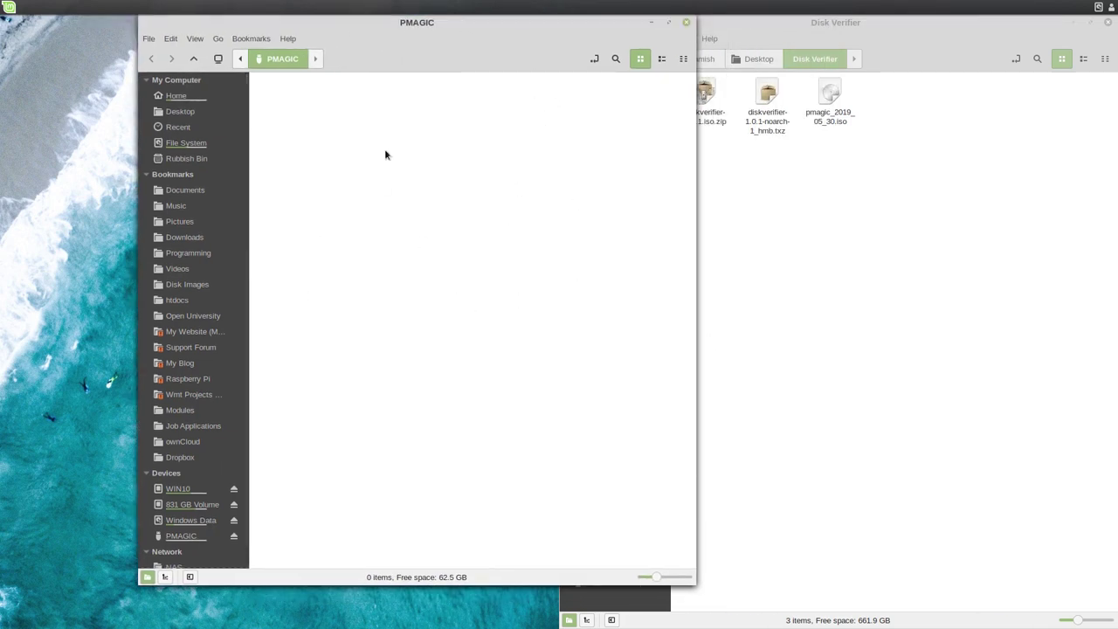
pyautogui.click(686, 24)
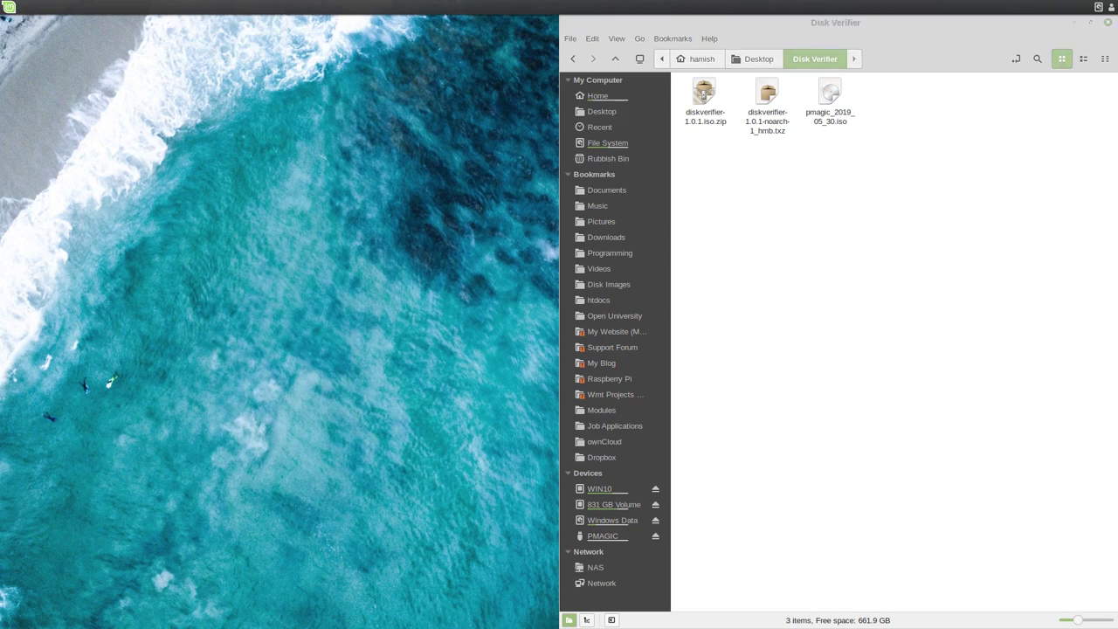
# Step: Set UNetbootin to use the pmagic_2019_05_30.iso disk image with the USB drive /dev/sde1 as target
pyautogui.moveTo(322, 167); pyautogui.dragTo(357, 146)
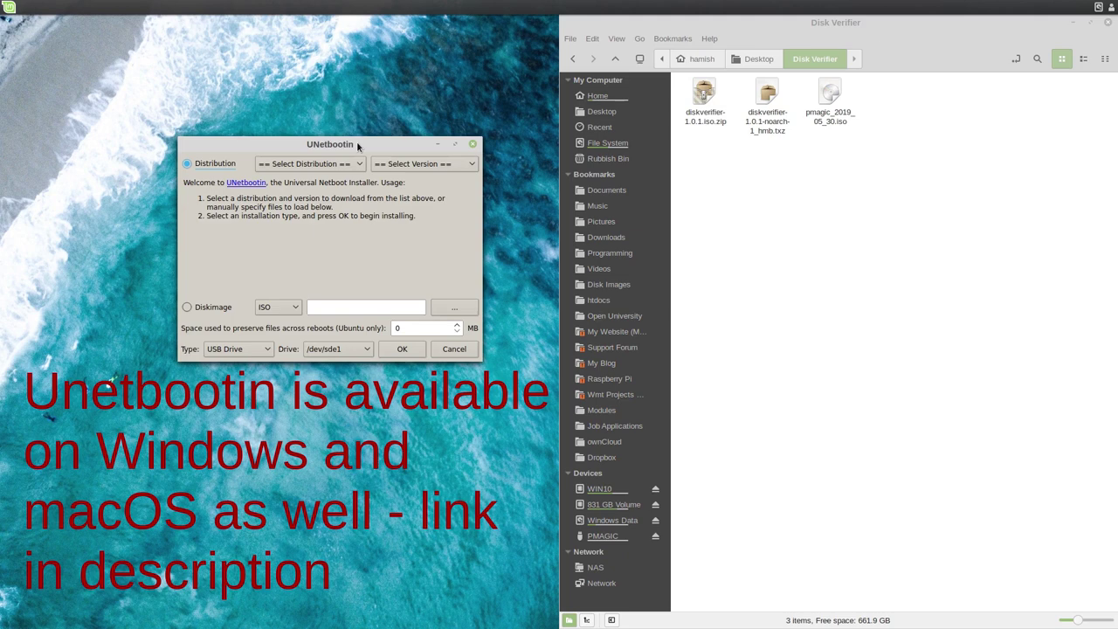
pyautogui.click(211, 308)
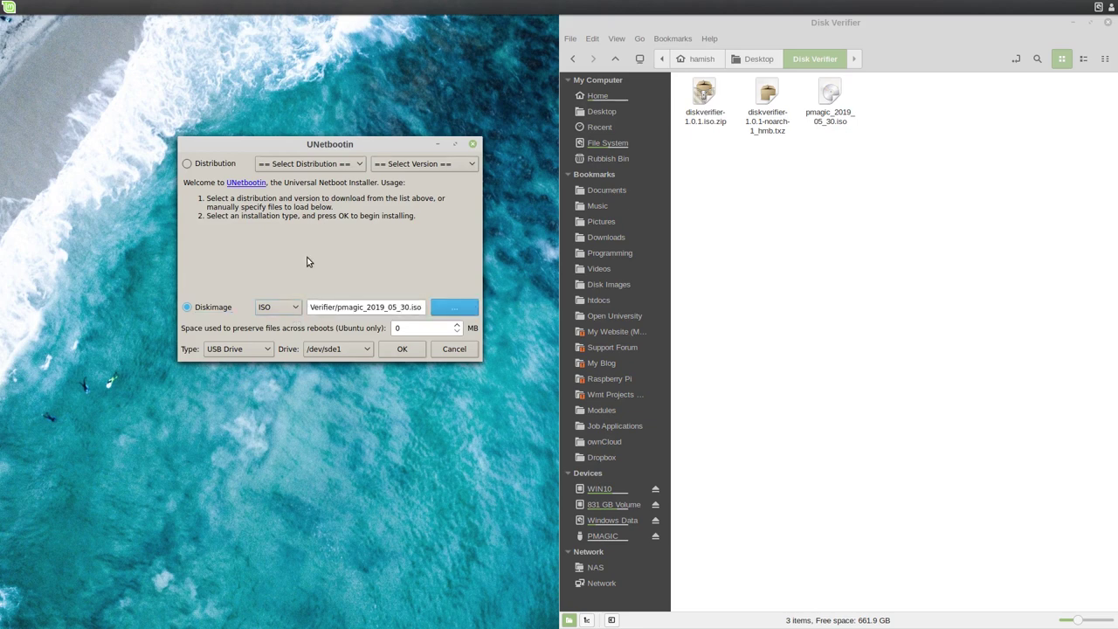
pyautogui.click(337, 353)
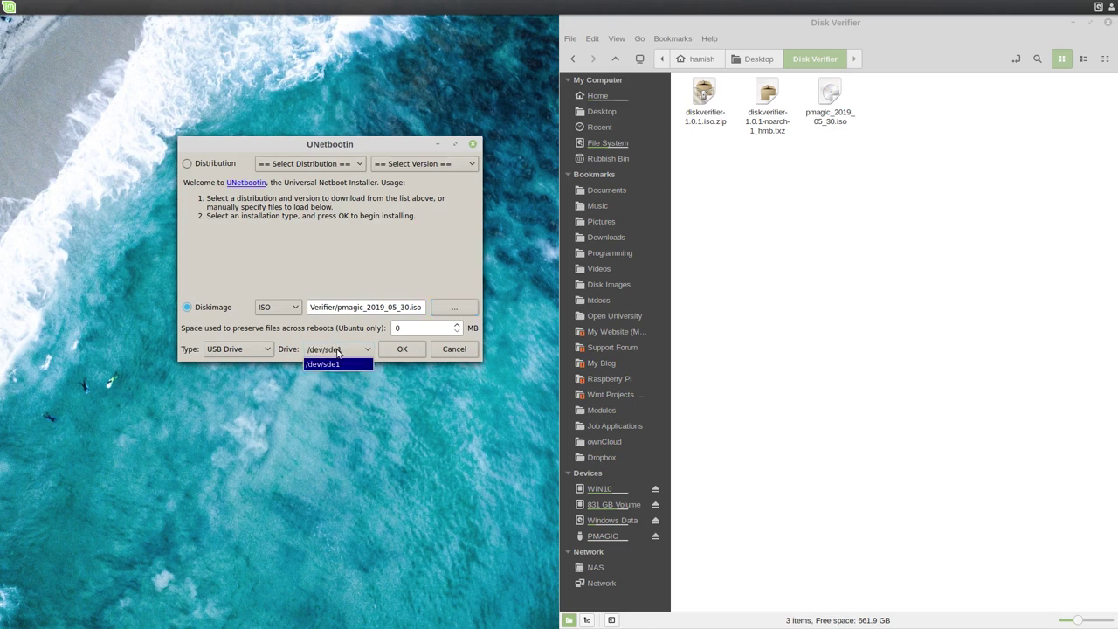
pyautogui.click(337, 362)
pyautogui.moveTo(304, 144); pyautogui.dragTo(342, 67)
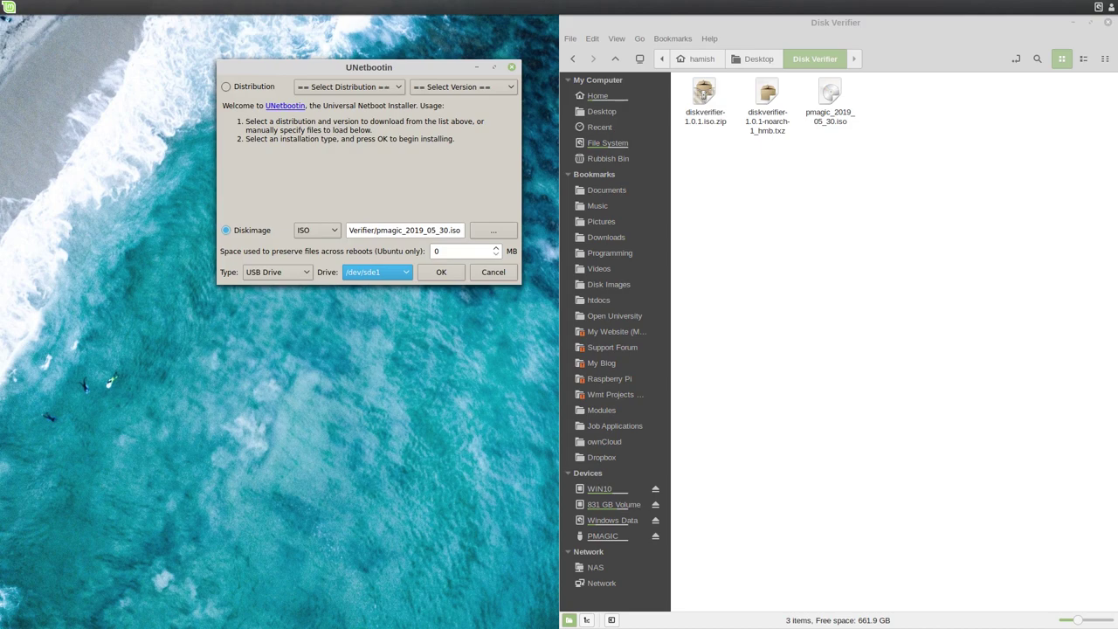
# Step: Check the thumb drive's device name and write the disk image to it, overwriting all existing files, and exit UNetbootin
pyautogui.click(703, 94)
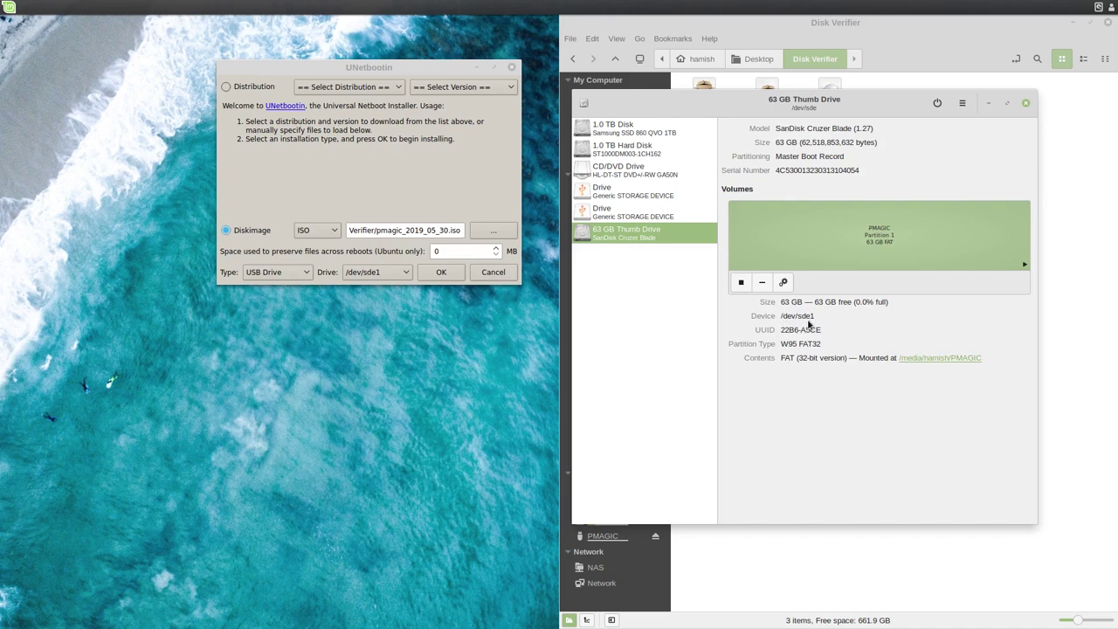
pyautogui.click(1026, 103)
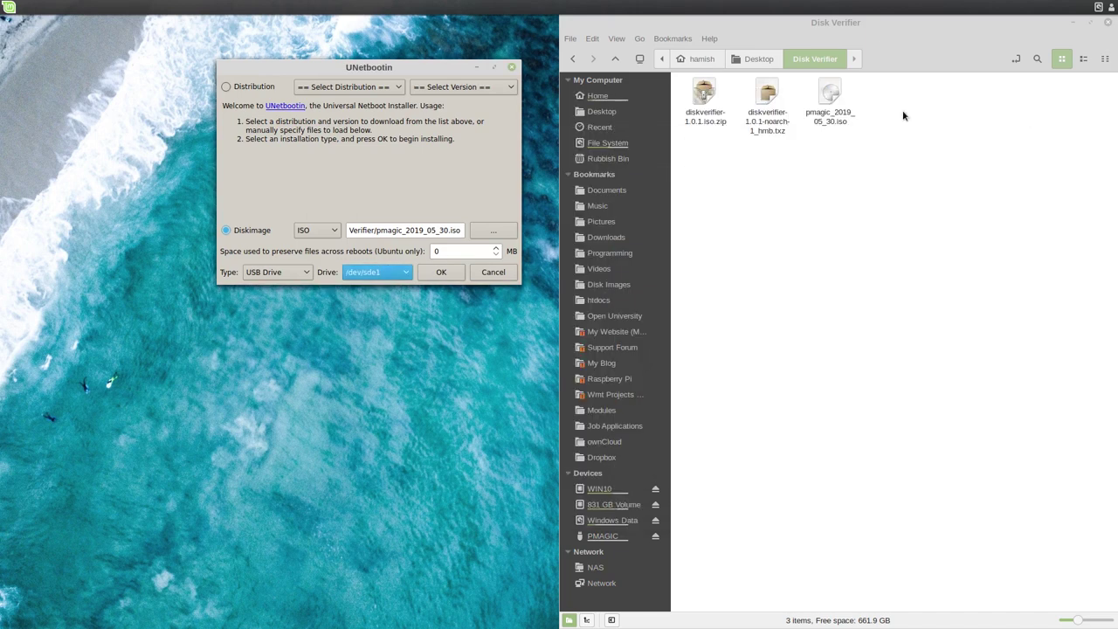
pyautogui.click(441, 273)
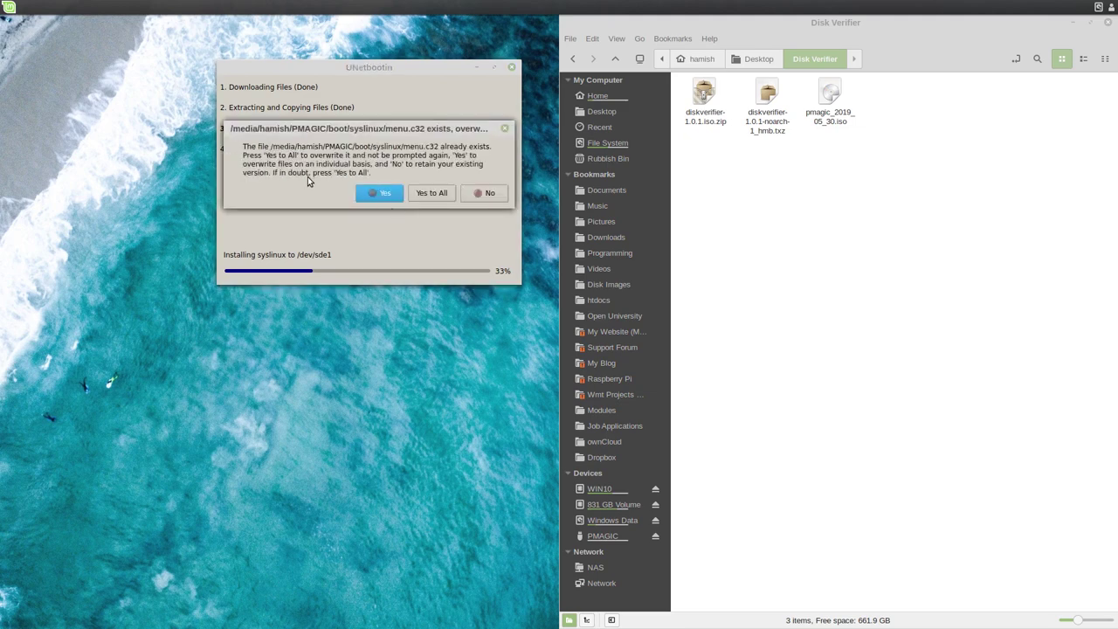
pyautogui.click(432, 194)
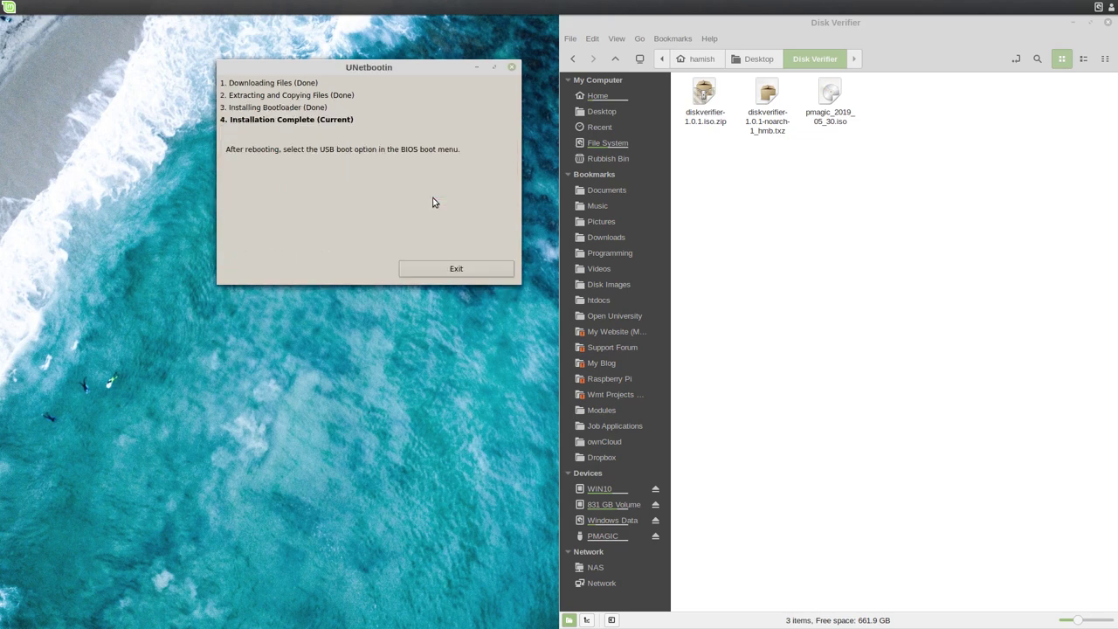
pyautogui.click(446, 273)
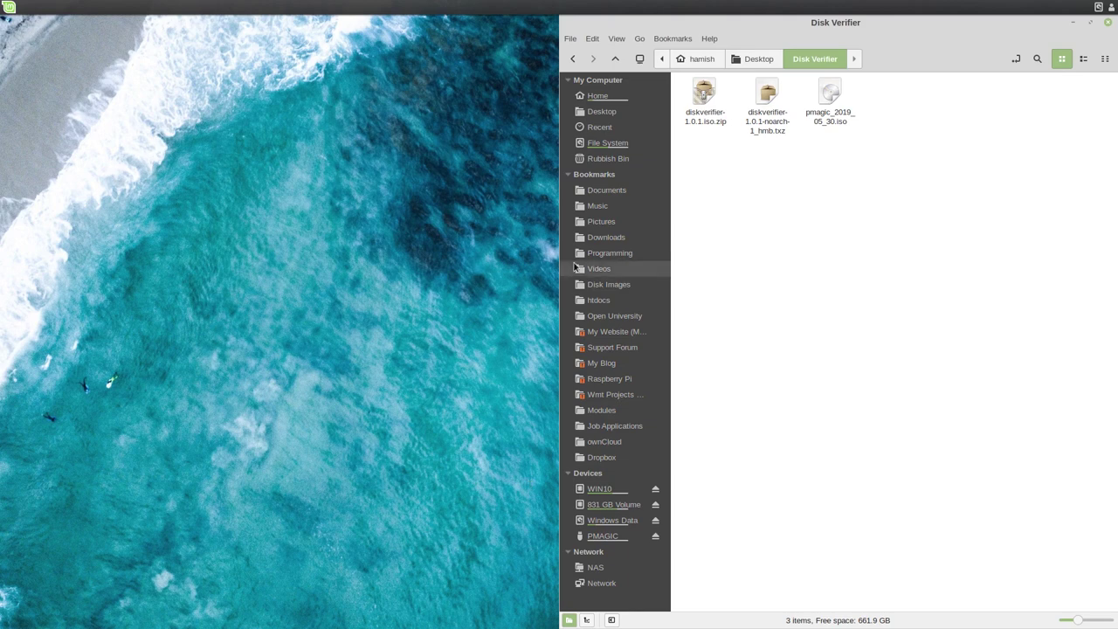
# Step: Open the PMAGIC drive in its own file manager window and go to its pmagic/pmodules folder
pyautogui.middleClick(599, 535)
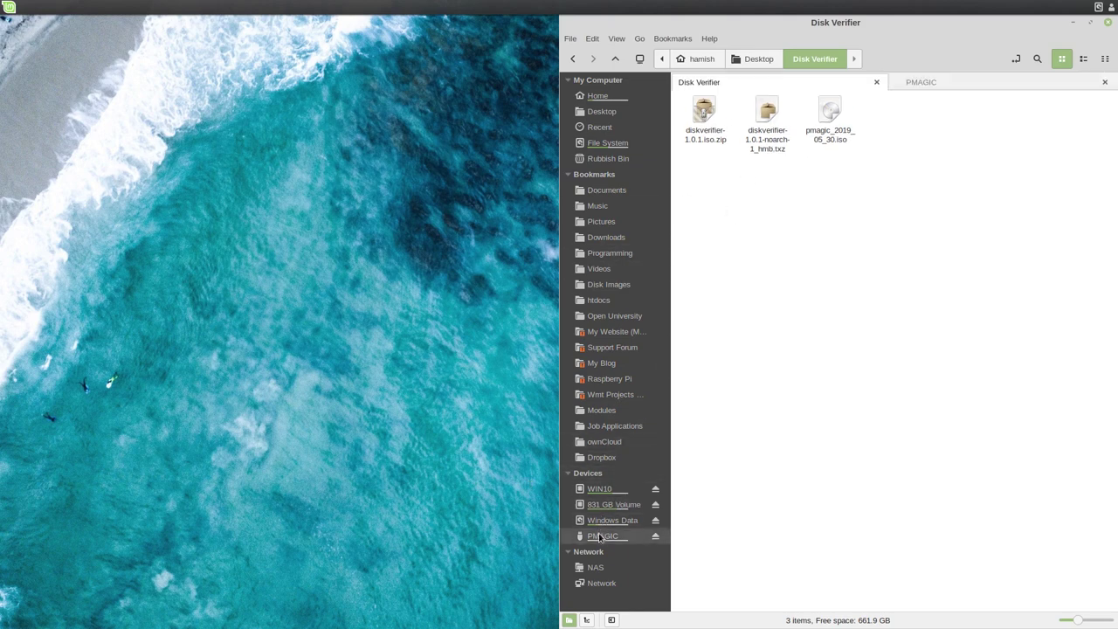
pyautogui.moveTo(947, 82); pyautogui.dragTo(139, 233)
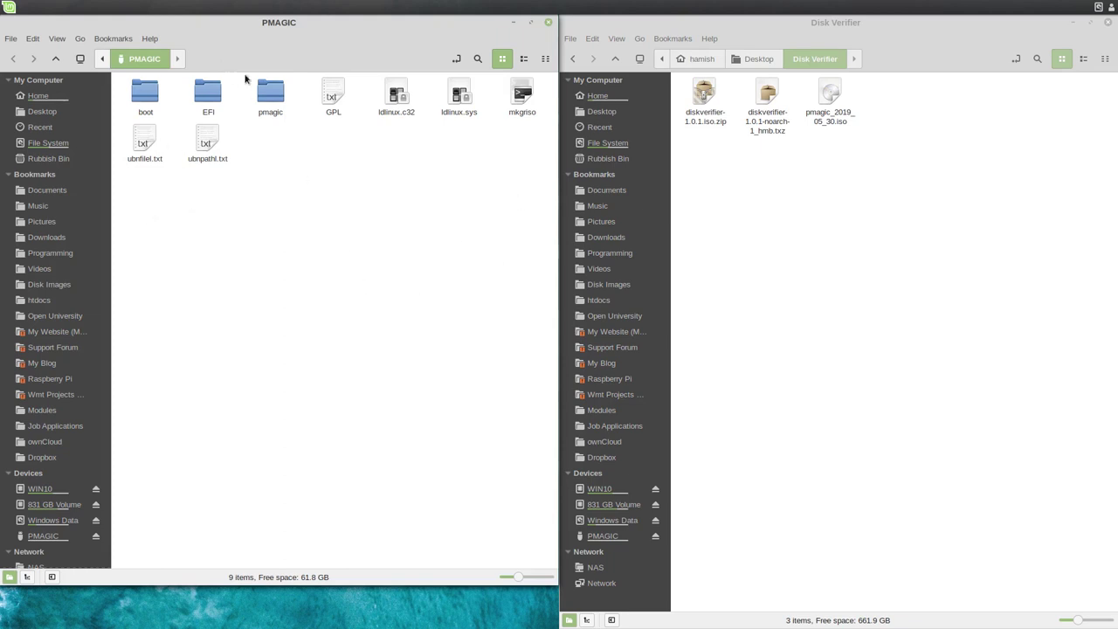
pyautogui.doubleClick(270, 94)
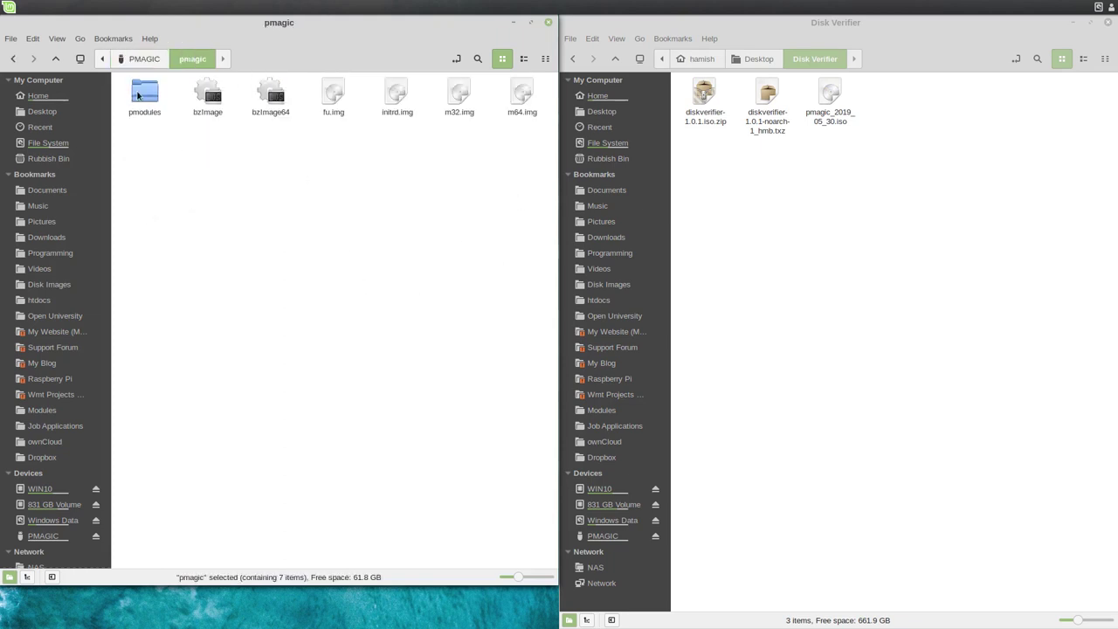
pyautogui.doubleClick(144, 93)
# Step: Copy diskverifier-1.0.1-noarch-1_hmb.txz from the Disk Verifier folder into the drive's pmodules folder and eject PMAGIC
pyautogui.click(862, 237)
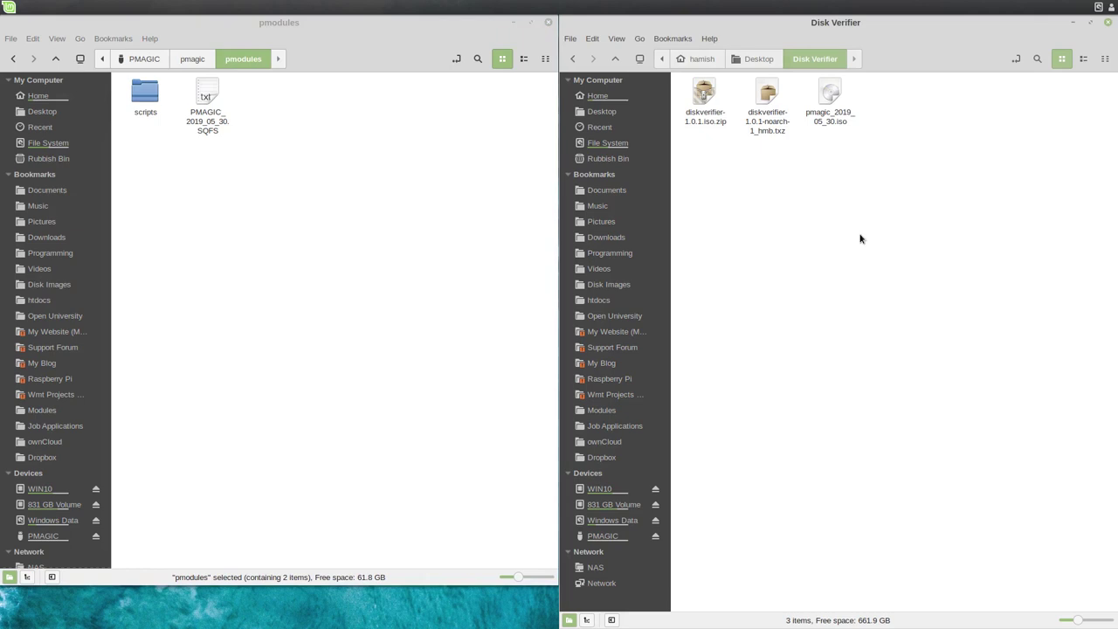
pyautogui.click(773, 101)
pyautogui.rightClick(773, 101)
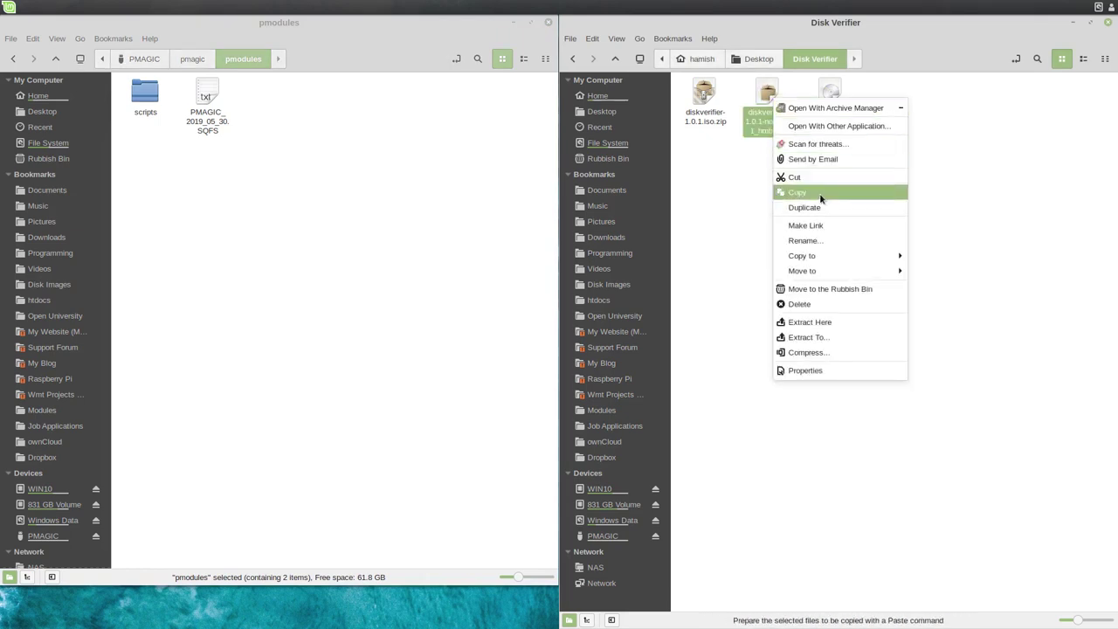
pyautogui.click(839, 192)
pyautogui.rightClick(309, 170)
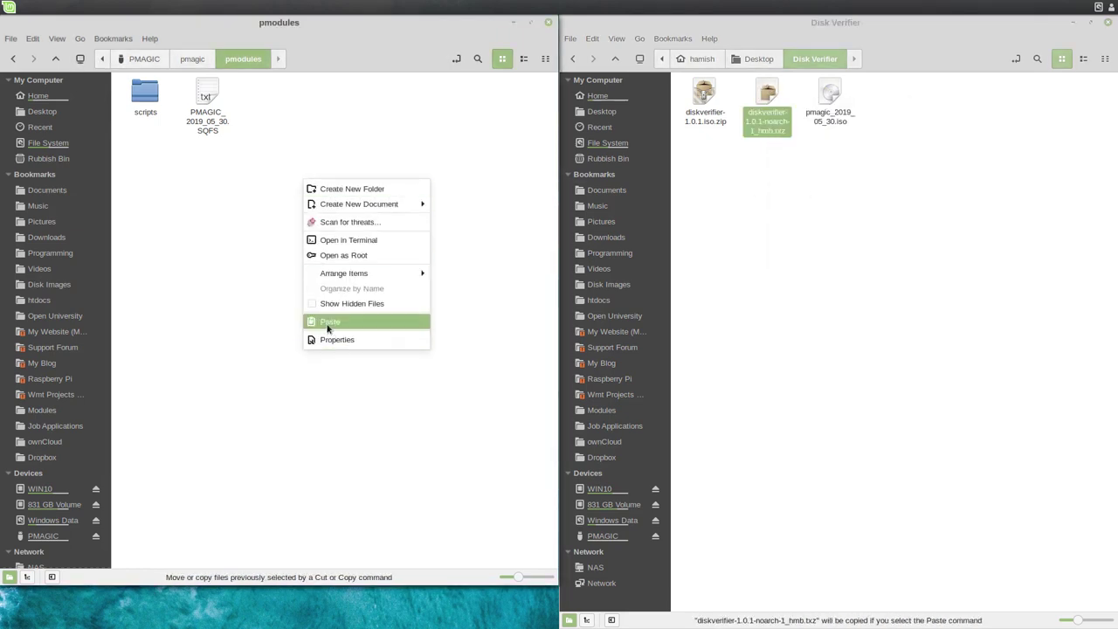
pyautogui.click(325, 322)
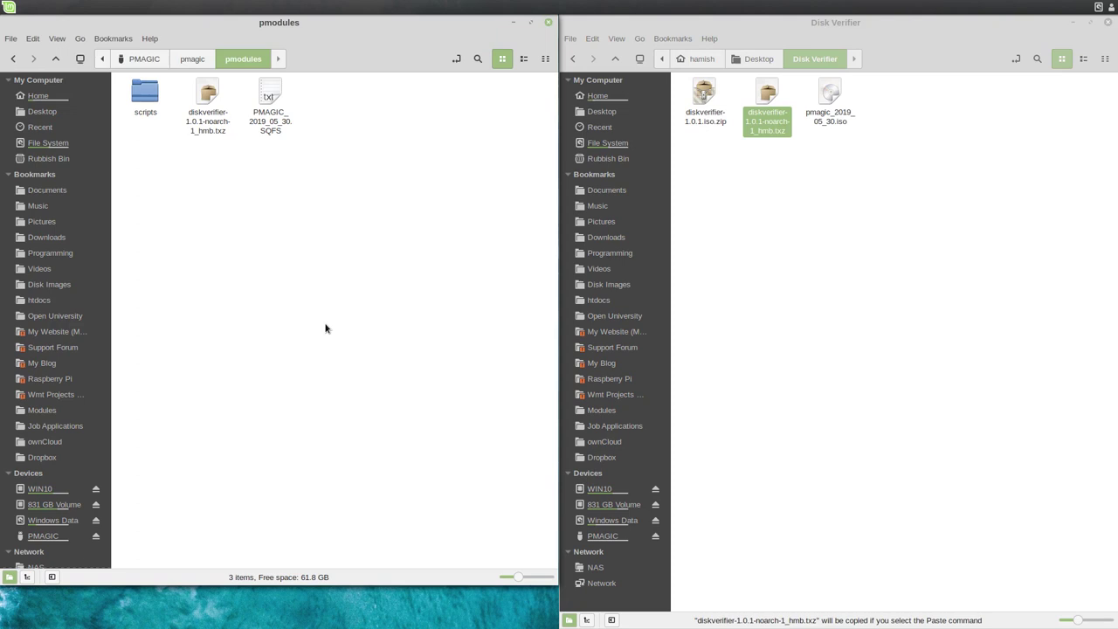
pyautogui.click(97, 538)
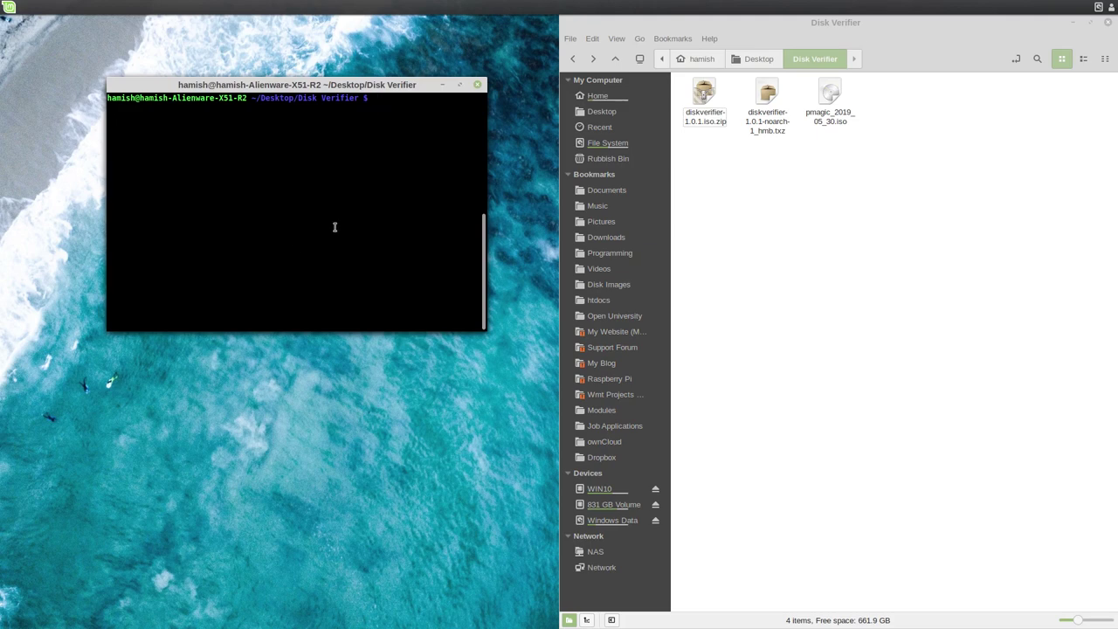
# Step: In the terminal, create a directory named temp inside the Disk Verifier folder and change into it
pyautogui.click(830, 112)
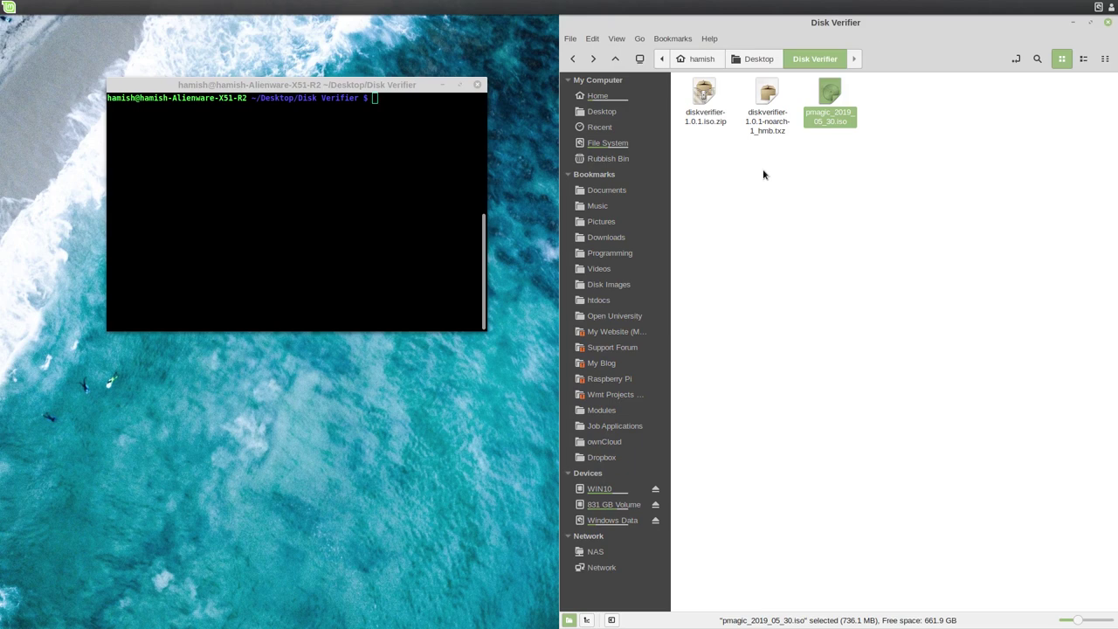
pyautogui.click(356, 206)
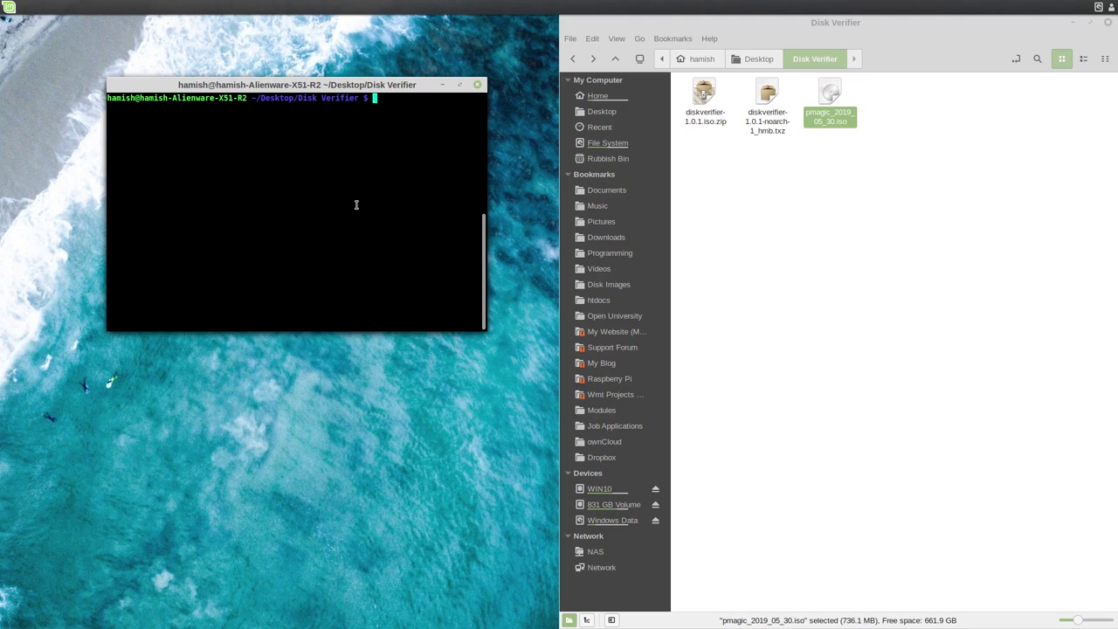
pyautogui.write('mkdir temp')
pyautogui.press('Return')
pyautogui.write('cd ')
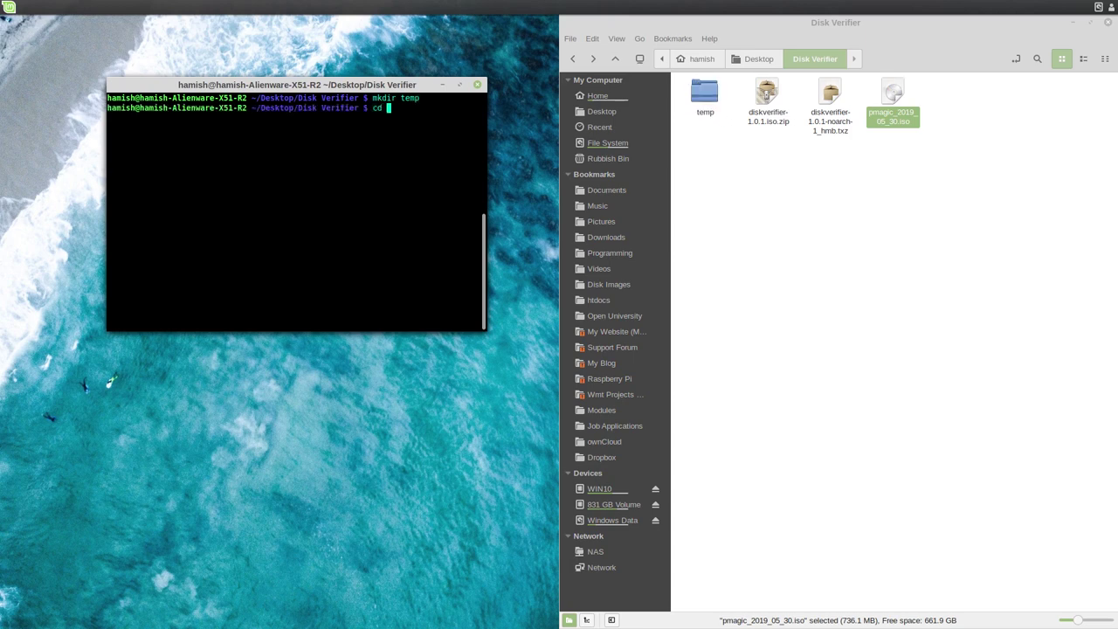
pyautogui.write('temp/')
pyautogui.press('Return')
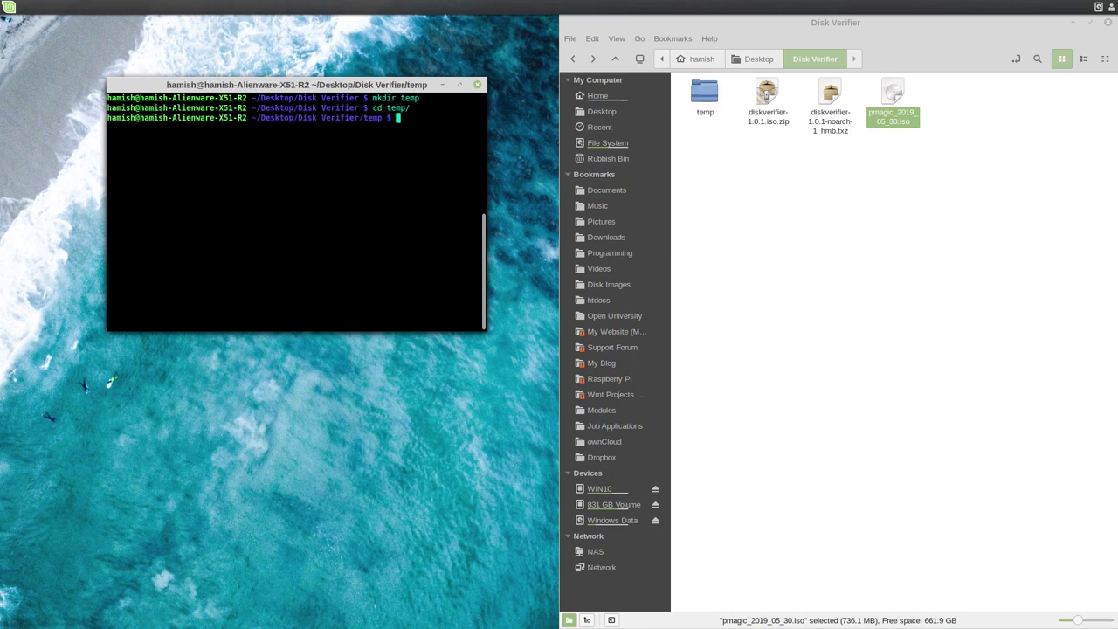
# Step: Try to loop-mount ../pmagic_2019_05_30.iso at /tmp/pmagic without root privileges
pyautogui.click(792, 178)
pyautogui.click(300, 232)
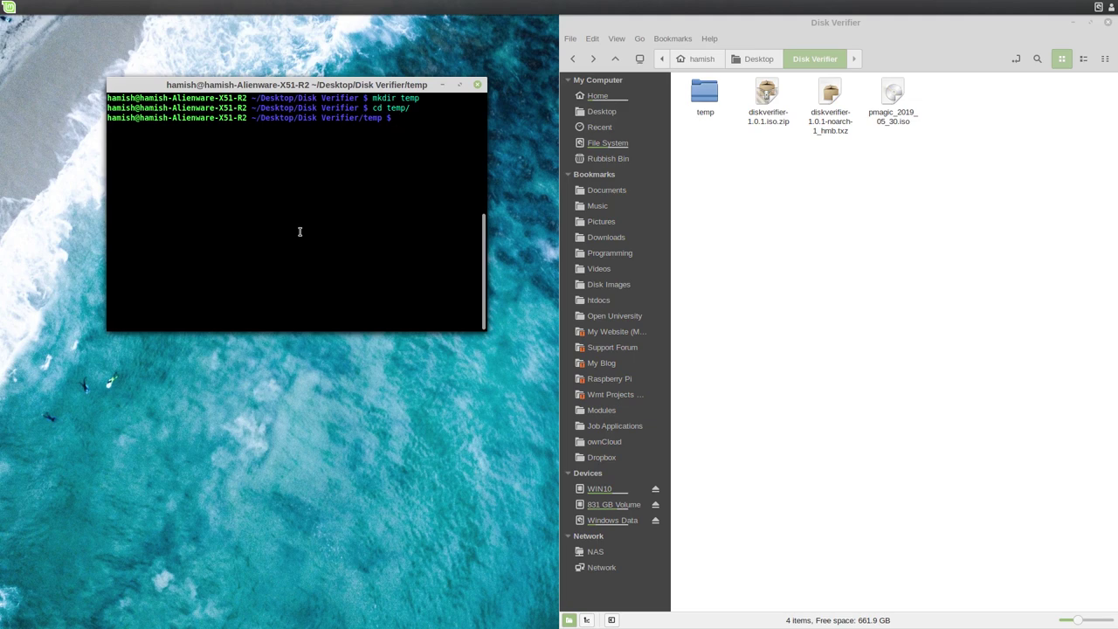
pyautogui.write('mount .././p')
pyautogui.press('Tab')
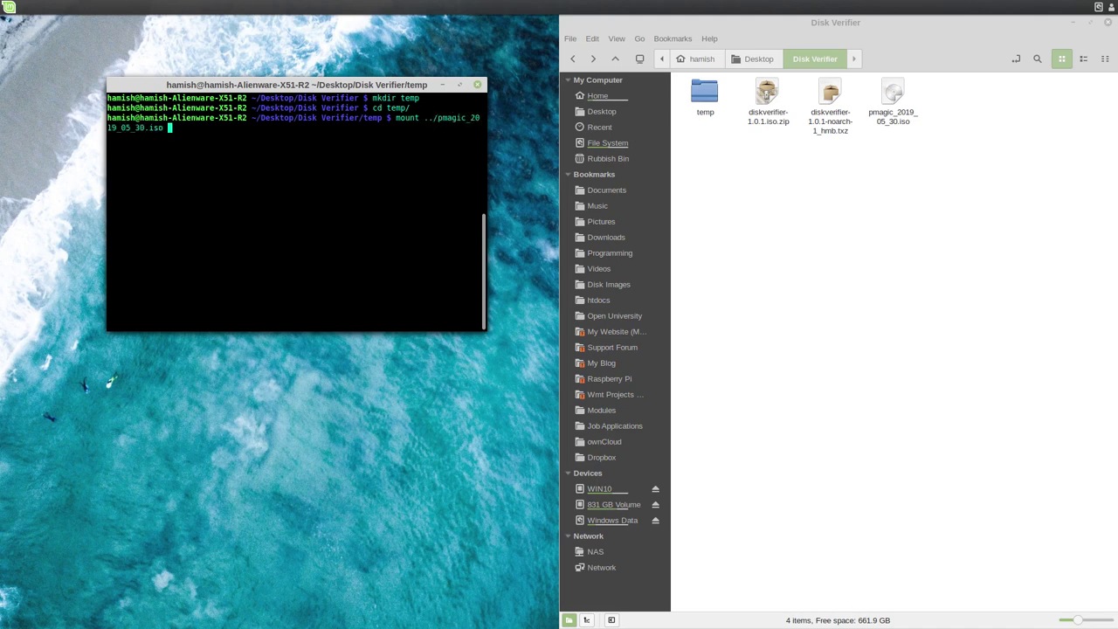
pyautogui.write('-o loop /tmp/pmagic')
pyautogui.press('Return')
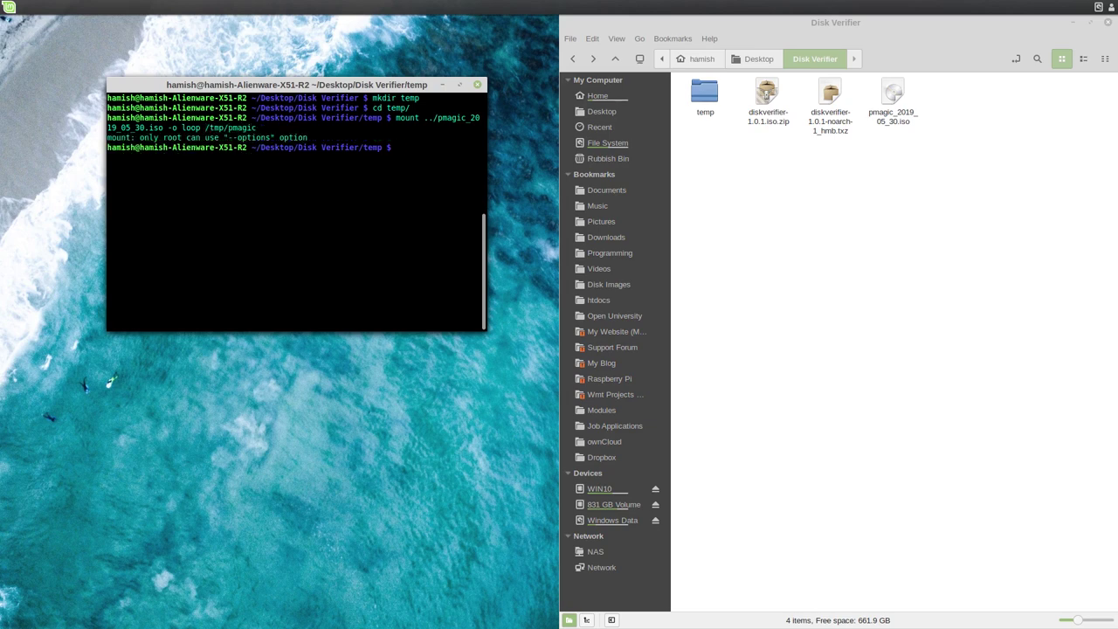
# Step: Create the mount point /tmp/pmagic and loop-mount ../pmagic_2019_05_30.iso there using sudo
pyautogui.write('mkdir /tmp/pmagic')
pyautogui.press('Return')
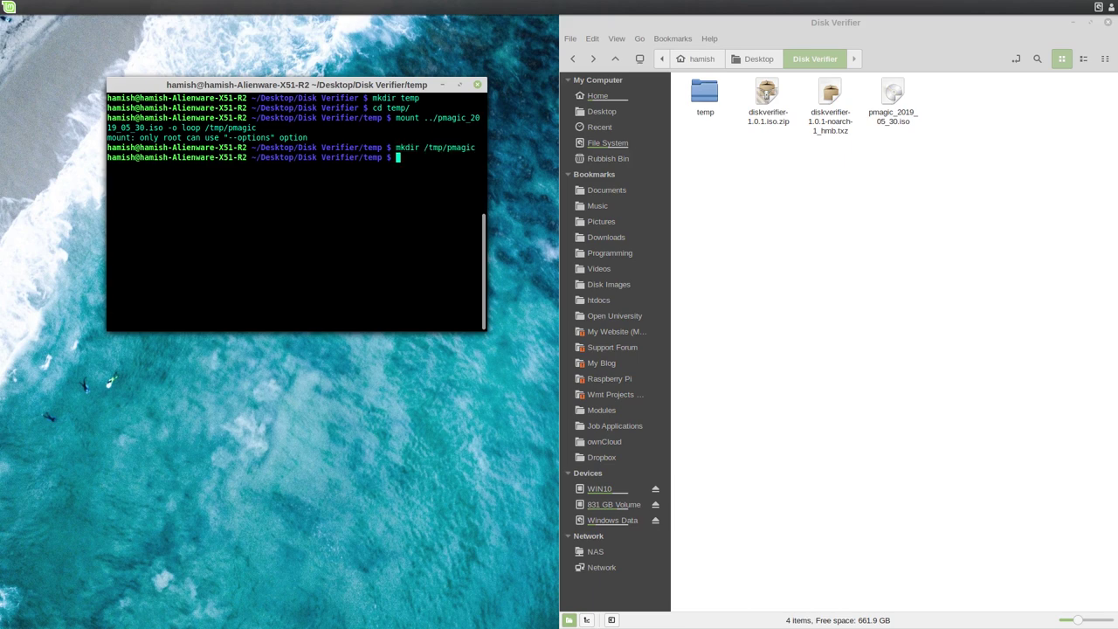
pyautogui.press('Up')
pyautogui.press('Up')
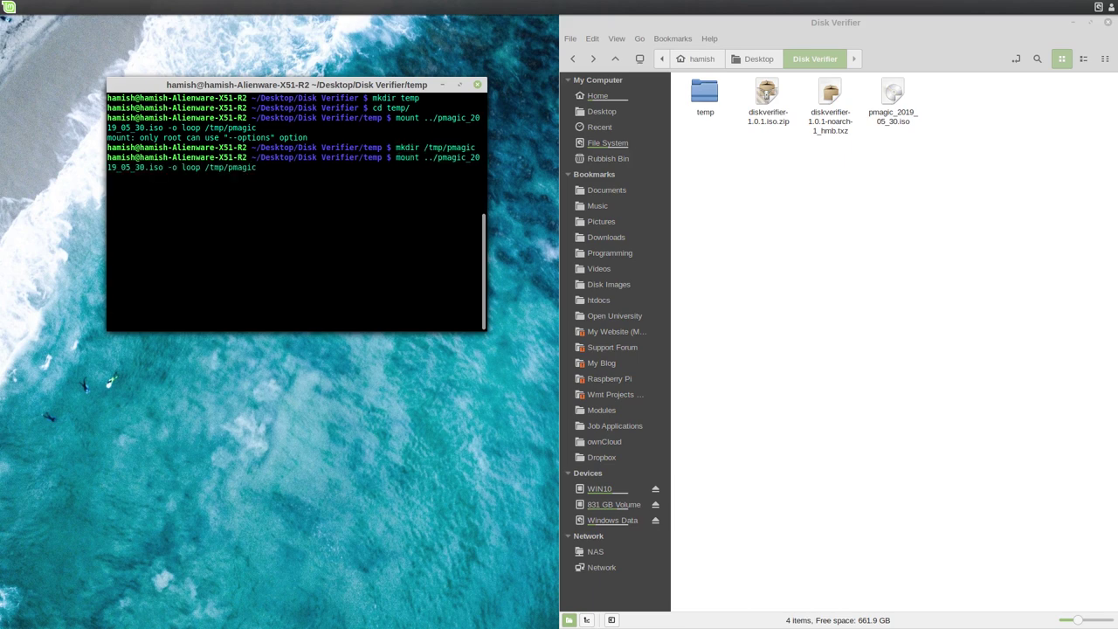
pyautogui.press('Home')
pyautogui.write('sudo')
pyautogui.press('Return')
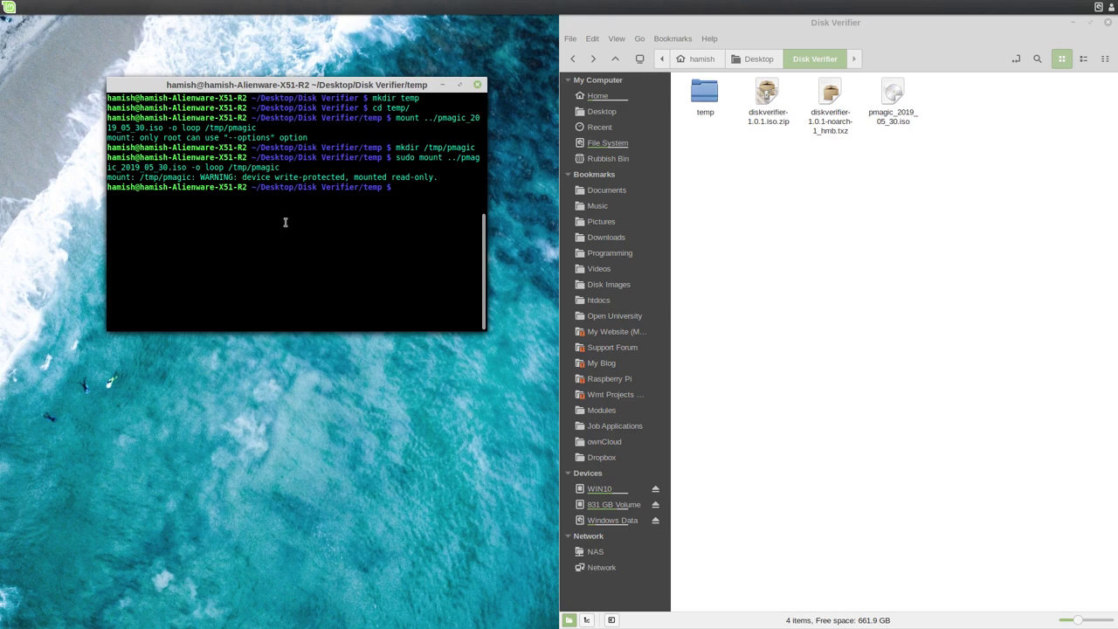
# Step: Copy everything from /tmp/pmagic/ into the current temp directory with cp -a, preserving file attributes
pyautogui.write('cp -a /tmp/p')
pyautogui.press('Tab')
pyautogui.press('Tab')
pyautogui.press('Tab')
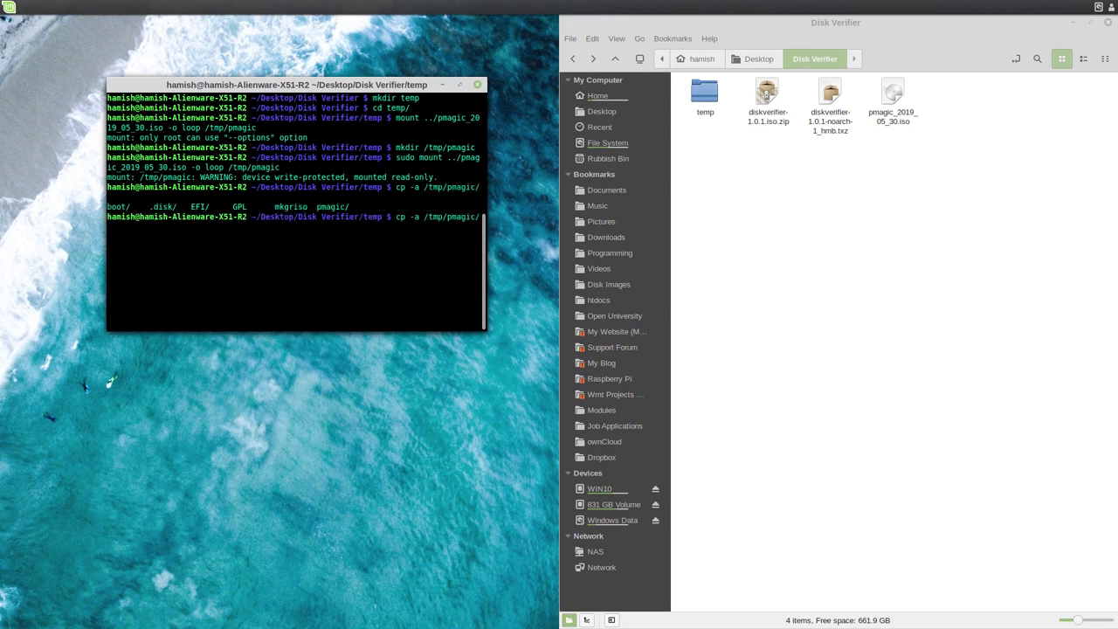
pyautogui.write('* ./')
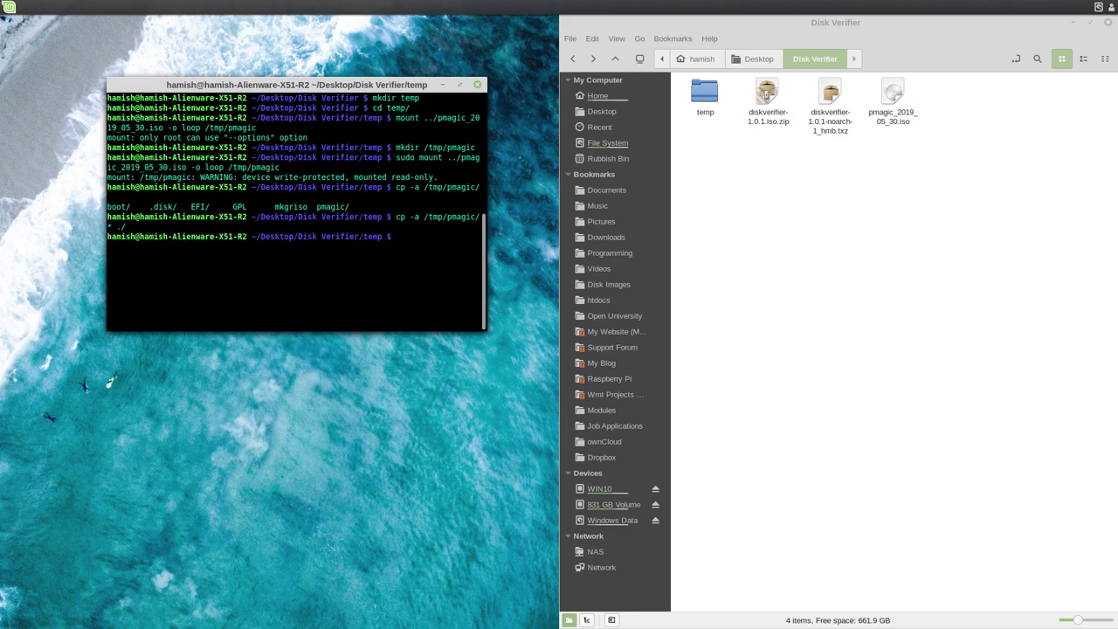
# Step: Unmount /tmp/pmagic using sudo and open the temp folder in the file manager
pyautogui.write('umo')
pyautogui.press('Home')
pyautogui.write('sudo unt /tmp/.pmagic')
pyautogui.press('Return')
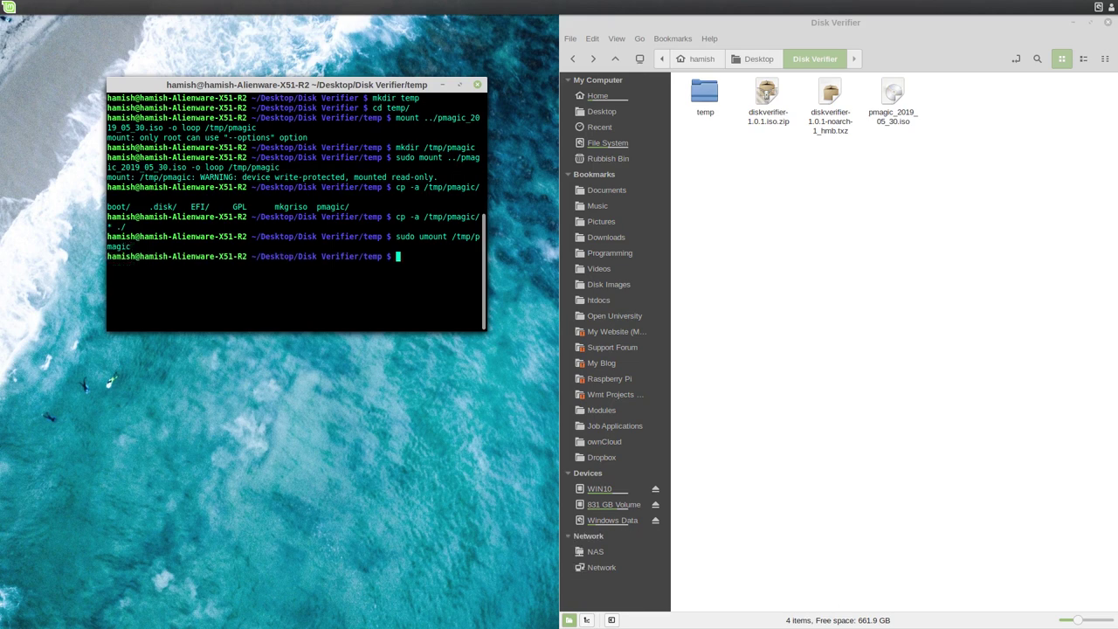
pyautogui.doubleClick(704, 94)
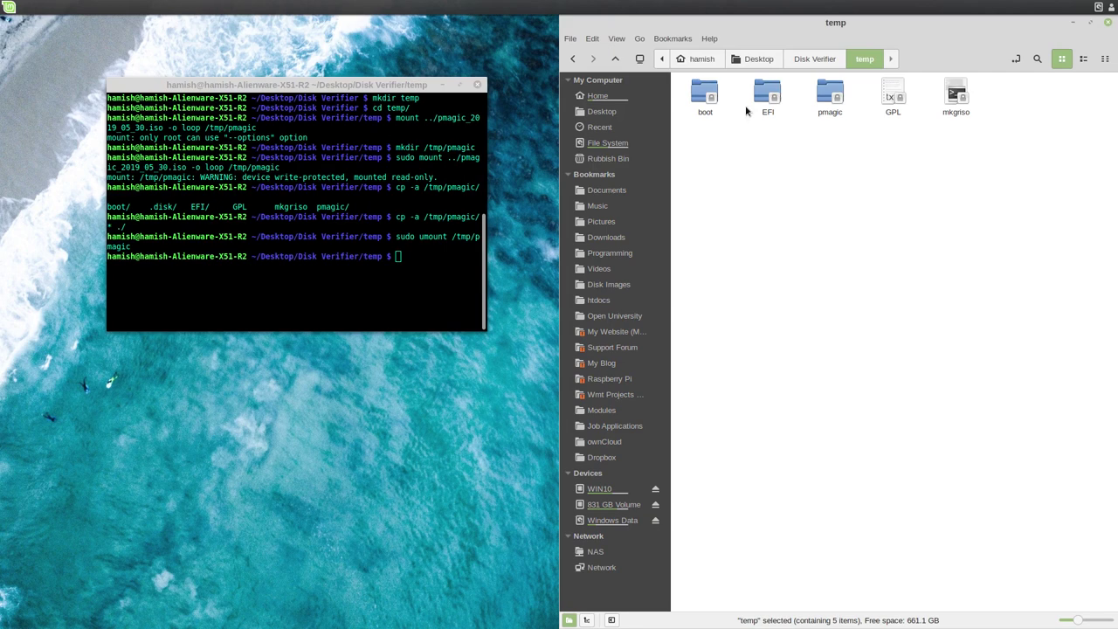
pyautogui.click(772, 101)
pyautogui.click(849, 177)
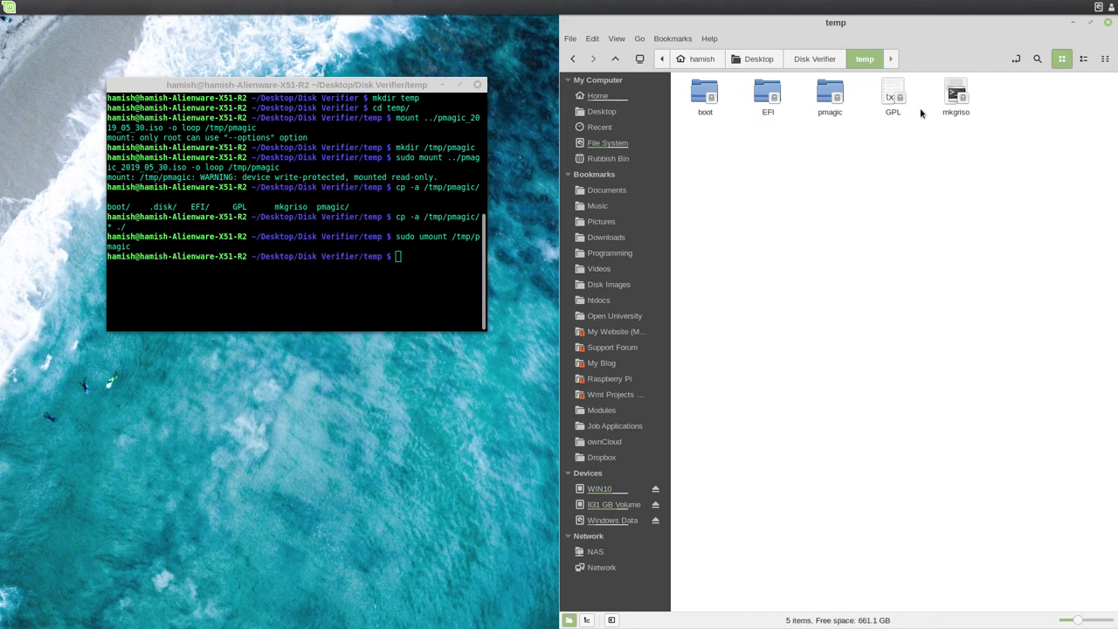
pyautogui.click(373, 190)
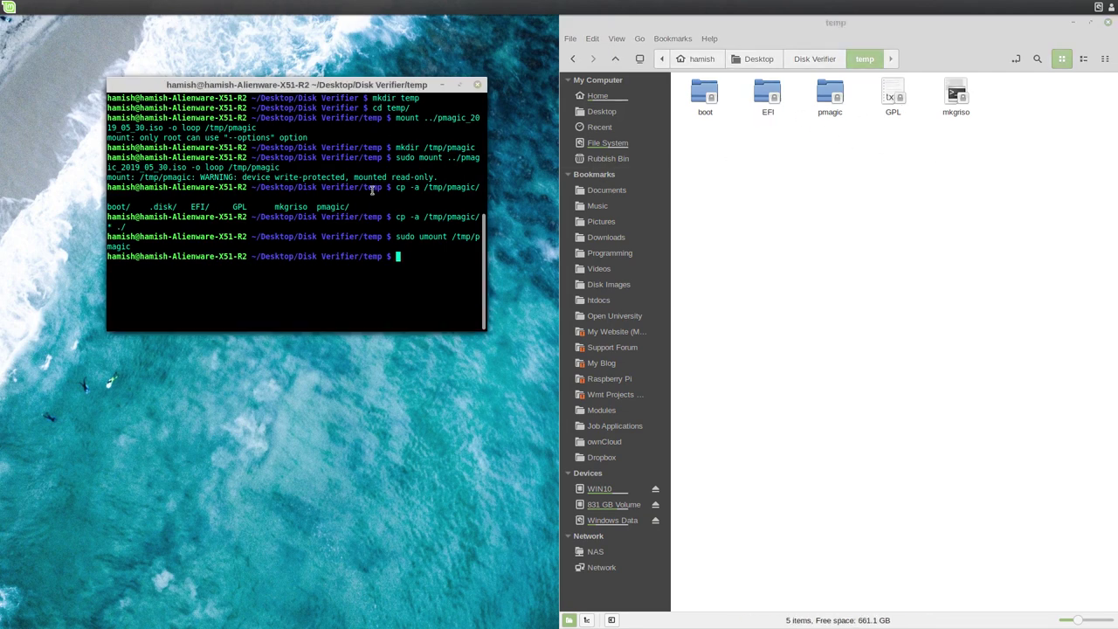
# Step: Copy the package diskverifier-1.0.1-noarch-1_hmb.txz from the Disk Verifier folder to the clipboard
pyautogui.click(815, 59)
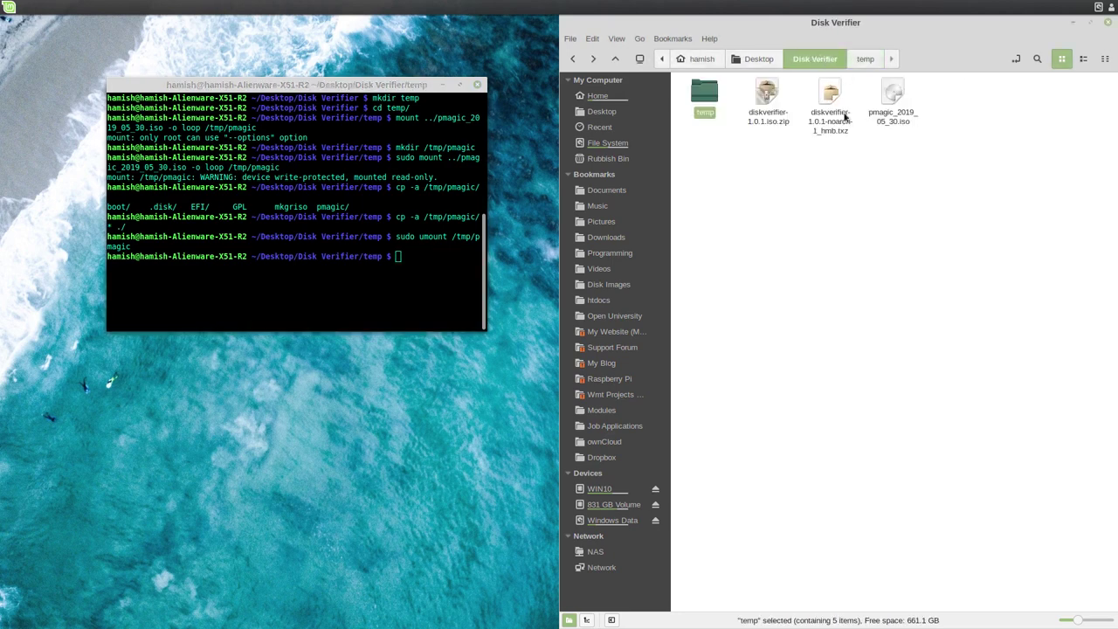
pyautogui.click(812, 134)
pyautogui.click(830, 100)
pyautogui.rightClick(830, 101)
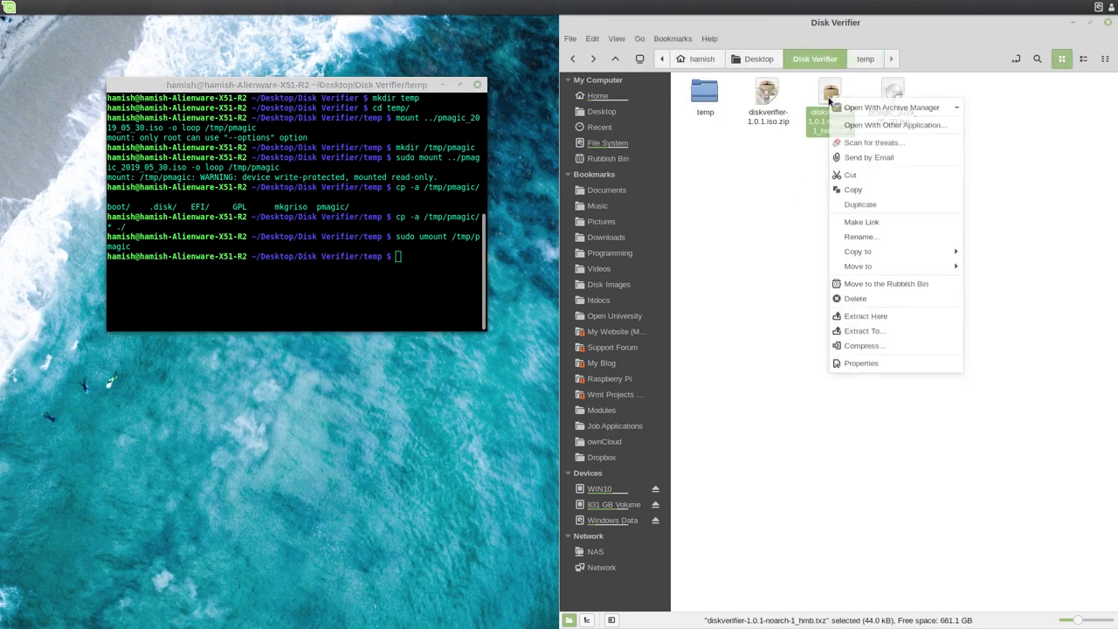
pyautogui.click(860, 207)
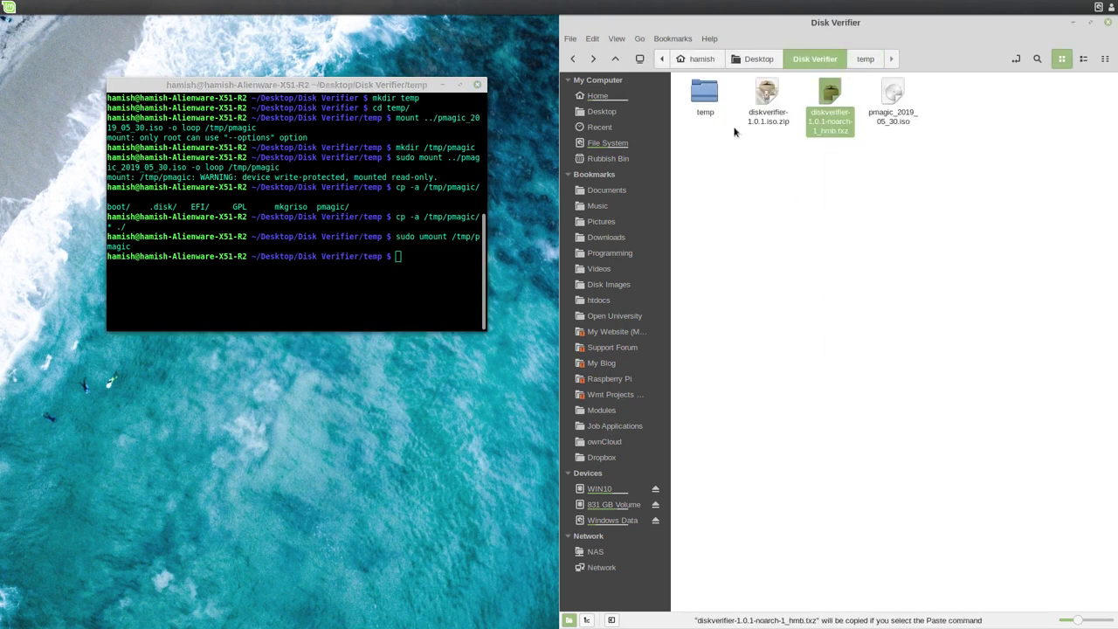
# Step: Try to paste the Disk Verifier package into the temp/pmagic/pmodules folder
pyautogui.doubleClick(709, 112)
pyautogui.doubleClick(828, 96)
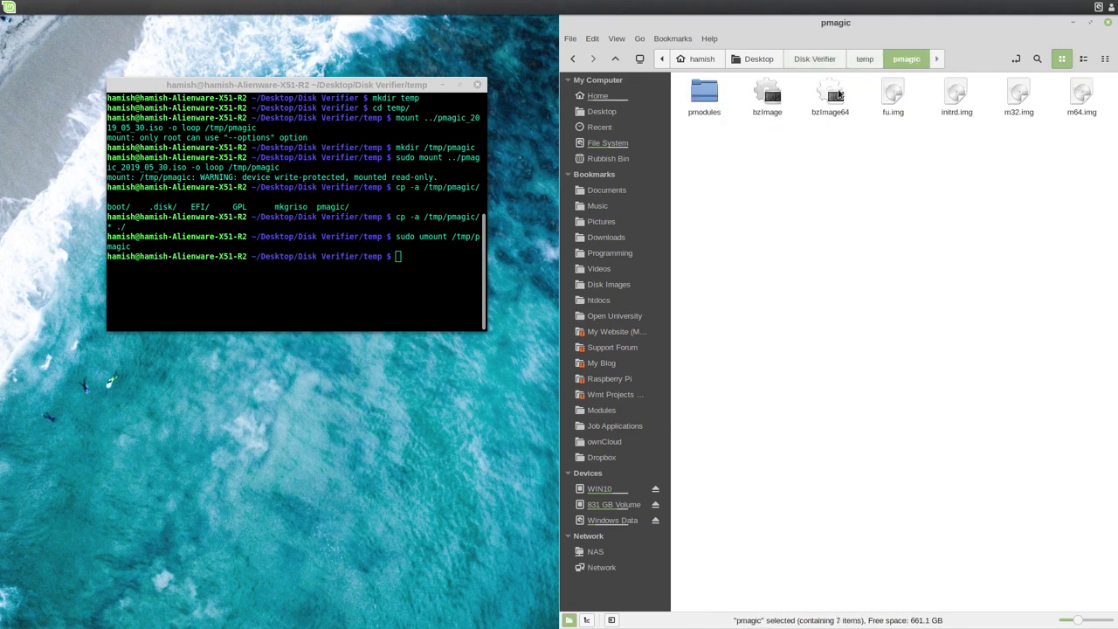
pyautogui.doubleClick(705, 98)
pyautogui.rightClick(799, 191)
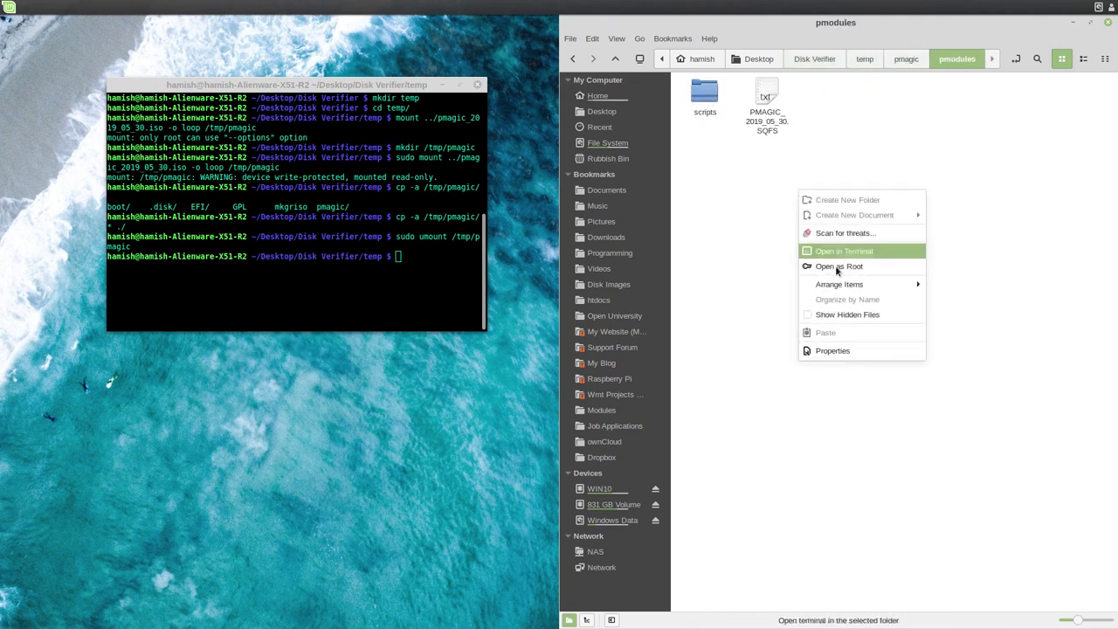
pyautogui.click(434, 232)
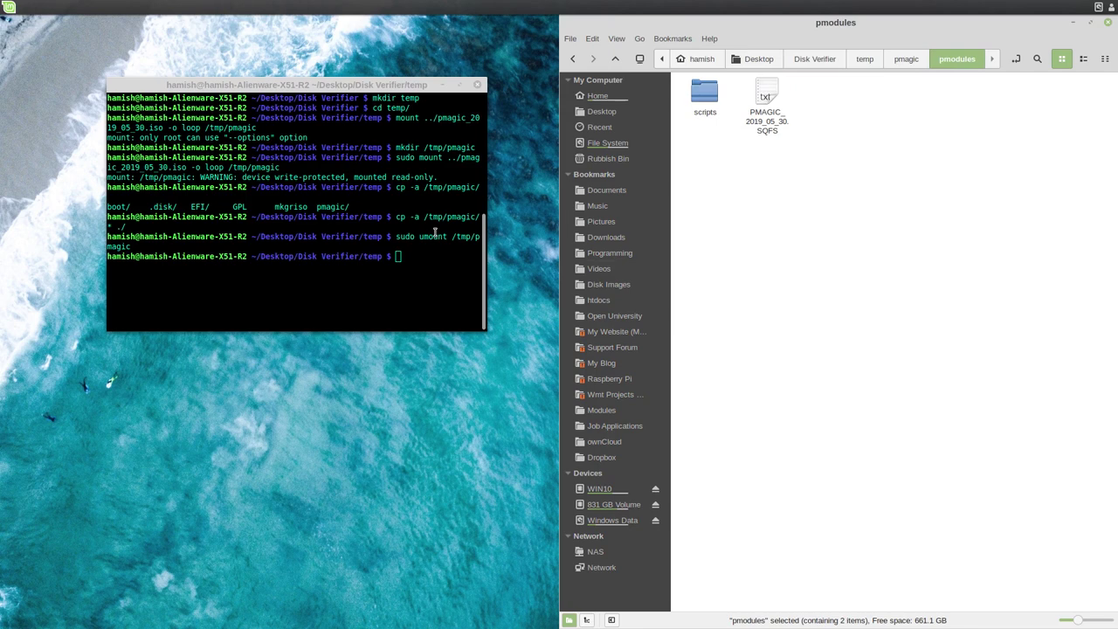
# Step: Recursively change the owner and group of the temp directory to the current user with sudo chown -R
pyautogui.click(435, 231)
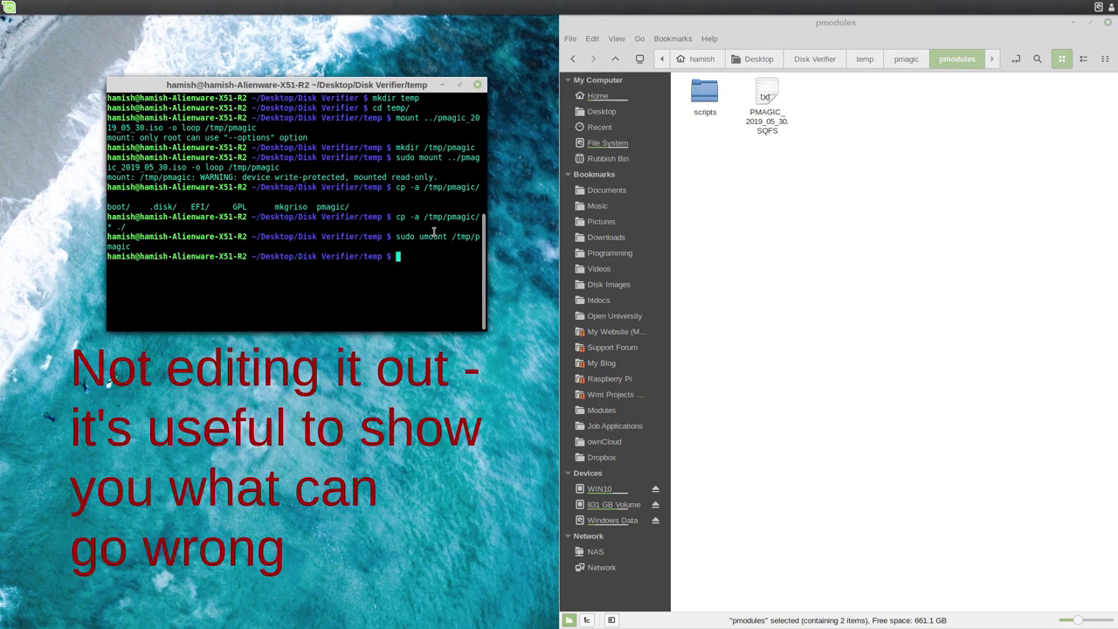
pyautogui.write('sudo chown hamish:hamish ./')
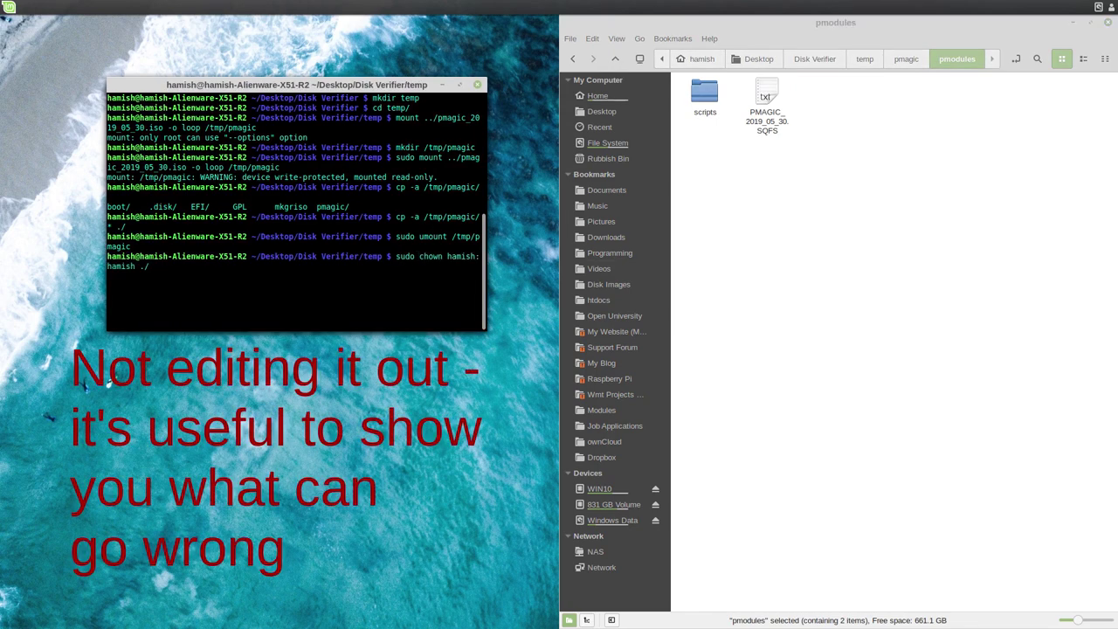
pyautogui.press('Left')
pyautogui.press('Left')
pyautogui.write('-R')
pyautogui.press('Return')
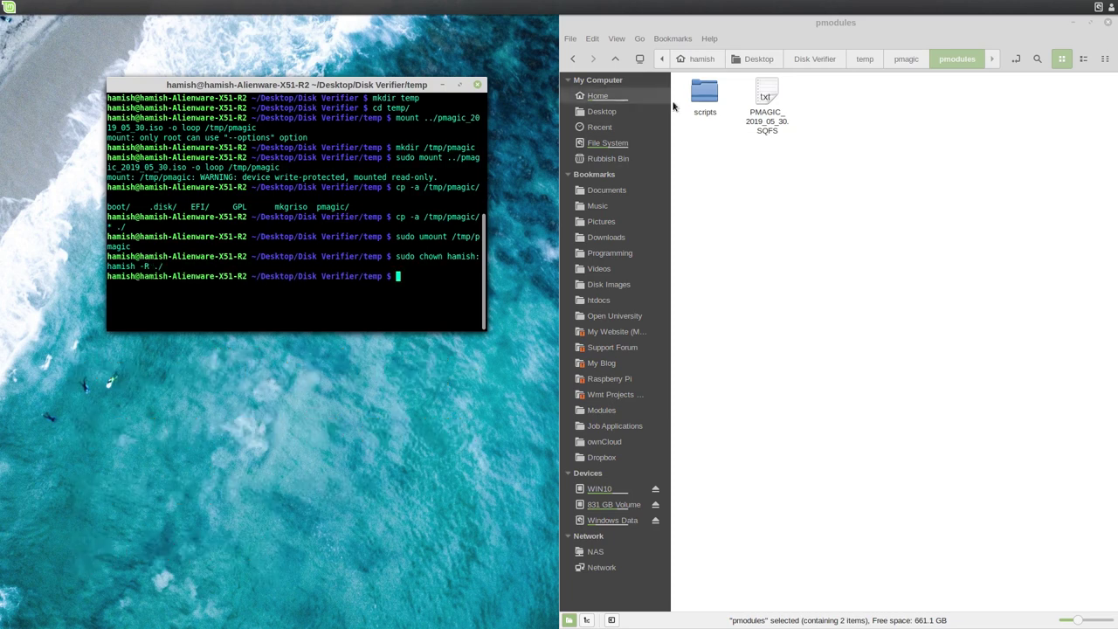
# Step: Check whether pasting is possible in pmodules, and go back up to the temp folder
pyautogui.rightClick(876, 213)
pyautogui.click(924, 61)
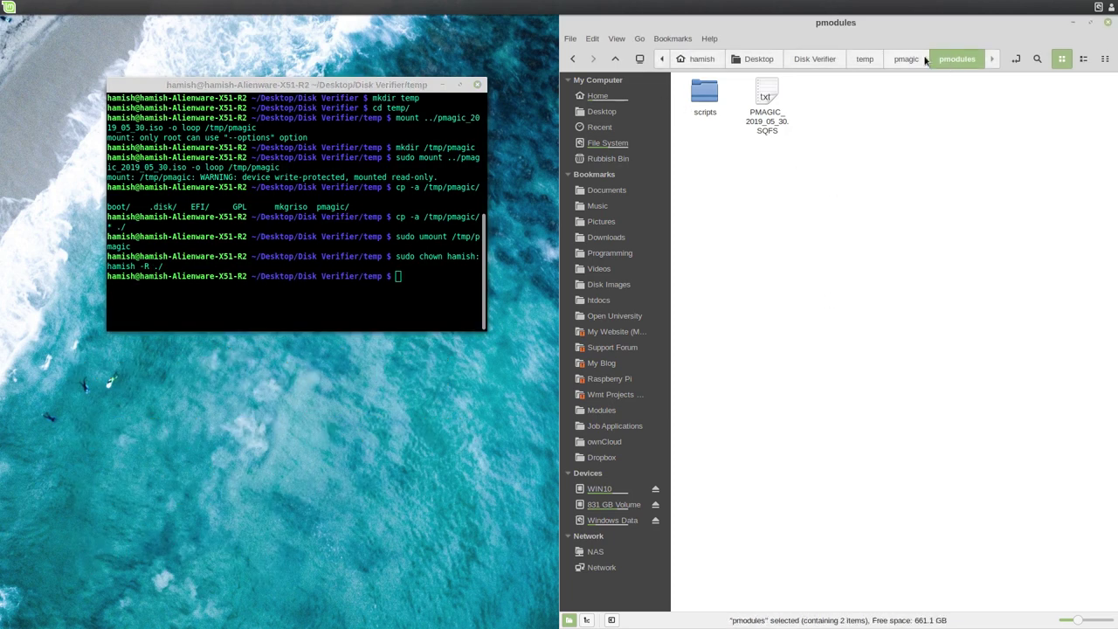
pyautogui.click(924, 61)
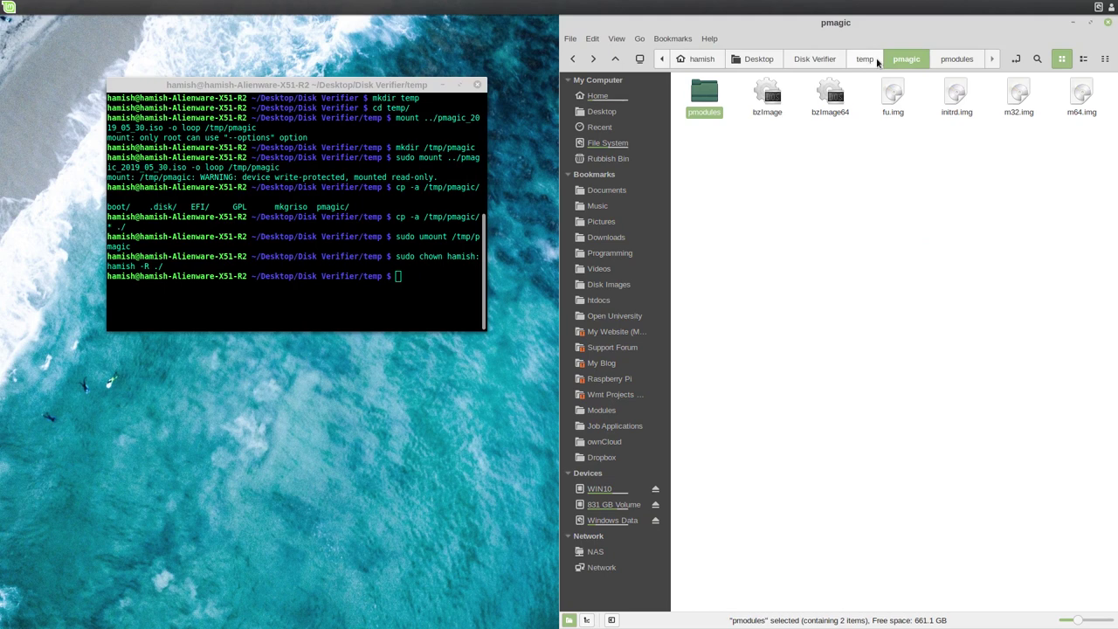
pyautogui.click(869, 63)
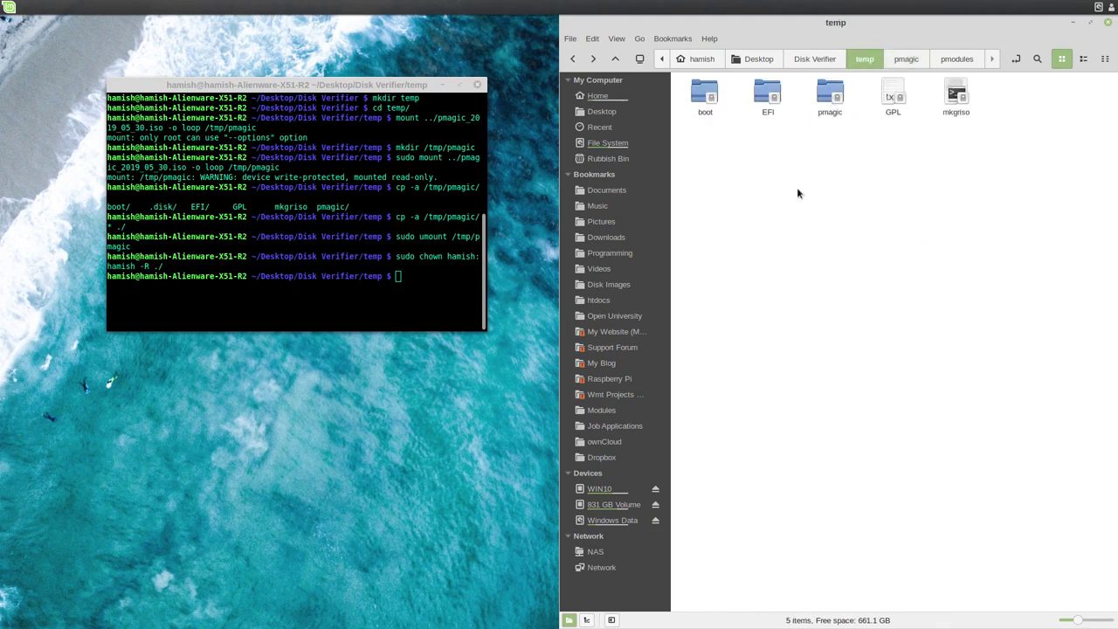
# Step: List the file permissions in temp with ls -l and recursively add write permission using sudo chmod +w -R ./
pyautogui.click(392, 245)
pyautogui.write('ls -l')
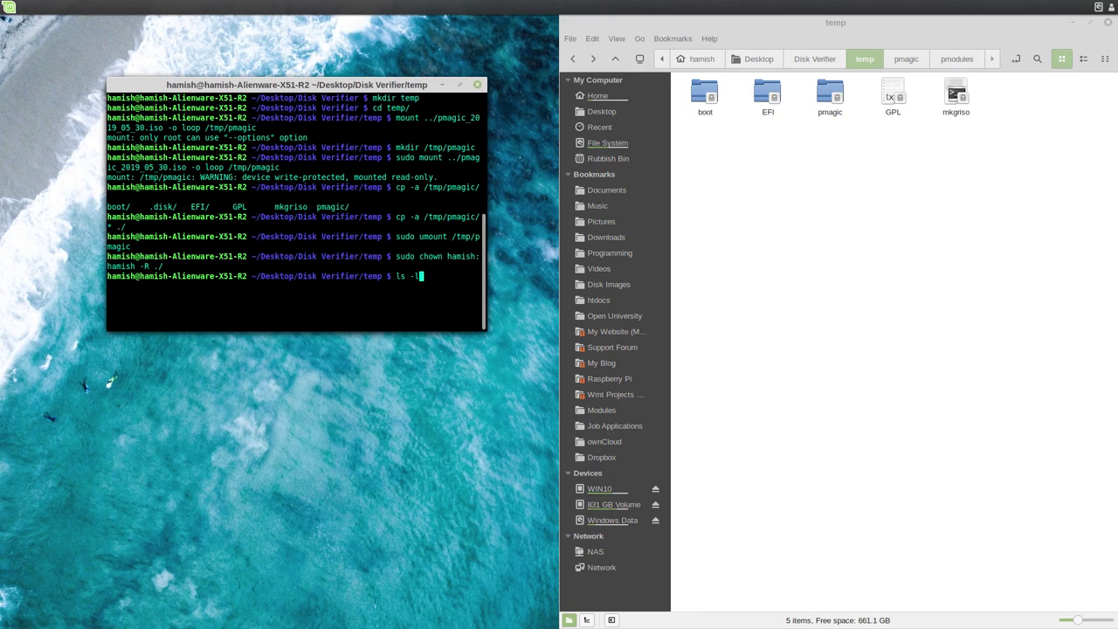
pyautogui.press('Return')
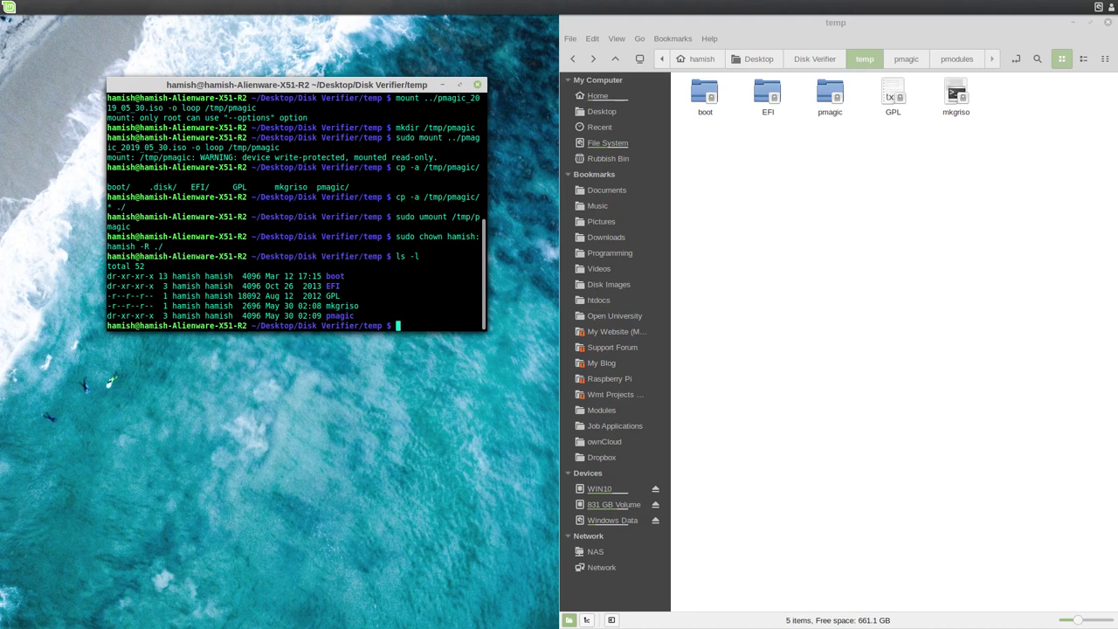
pyautogui.write('sudo chmod +w -R ./')
pyautogui.press('Return')
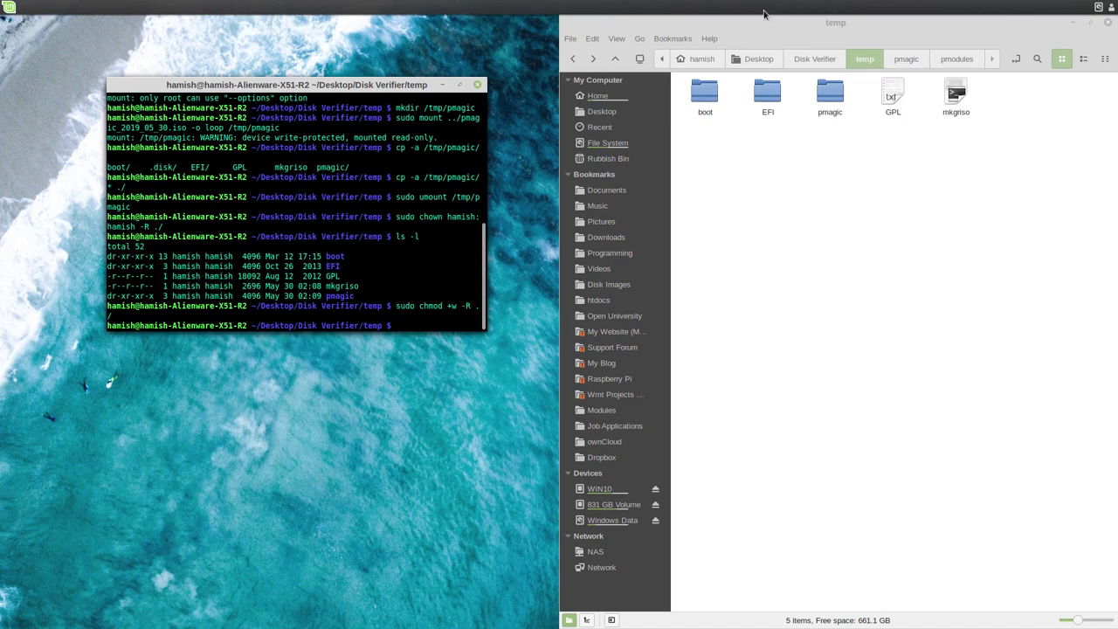
# Step: Paste the copied Disk Verifier package into the temp/pmagic/pmodules folder
pyautogui.doubleClick(765, 96)
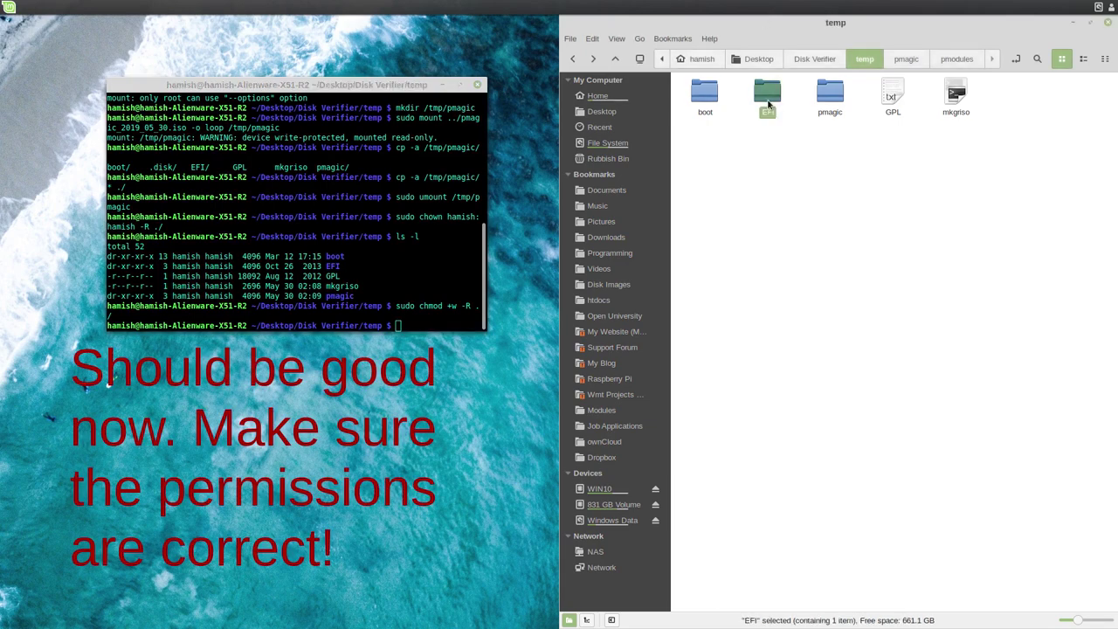
pyautogui.click(868, 60)
pyautogui.doubleClick(831, 92)
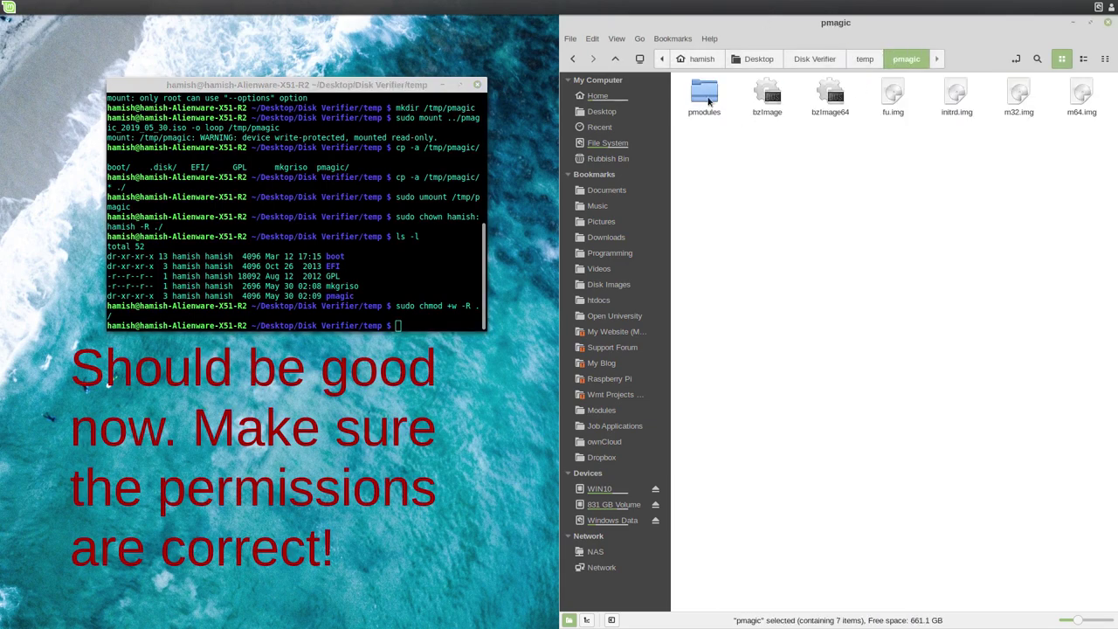
pyautogui.doubleClick(705, 94)
pyautogui.rightClick(789, 176)
pyautogui.click(816, 314)
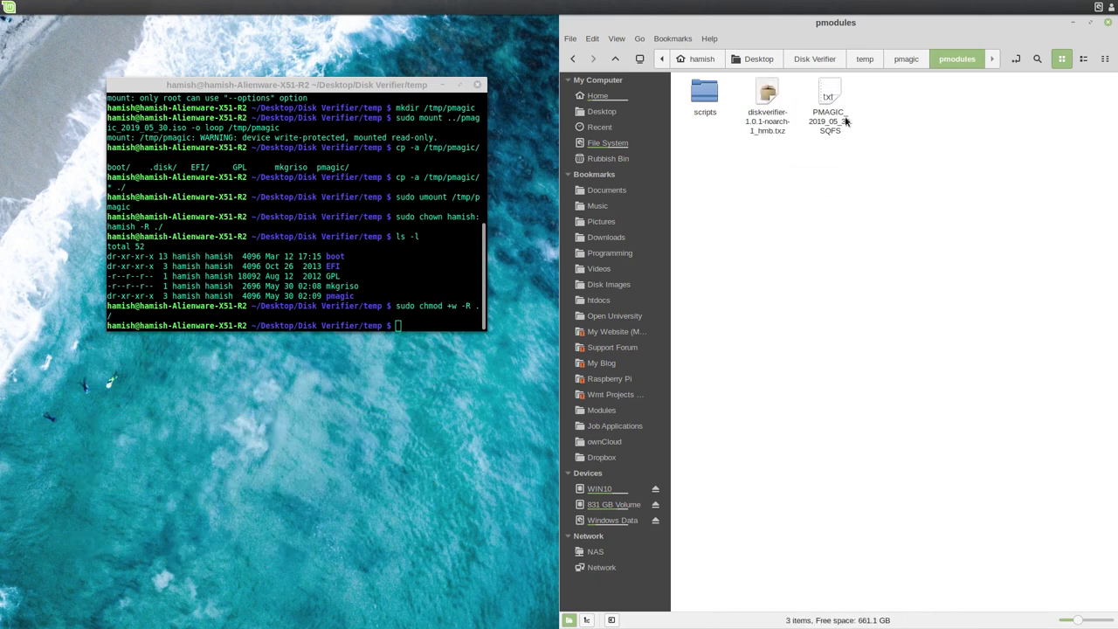
# Step: Return to the temp folder and try to run the ./mkgriso script directly in the terminal
pyautogui.click(898, 58)
pyautogui.click(876, 63)
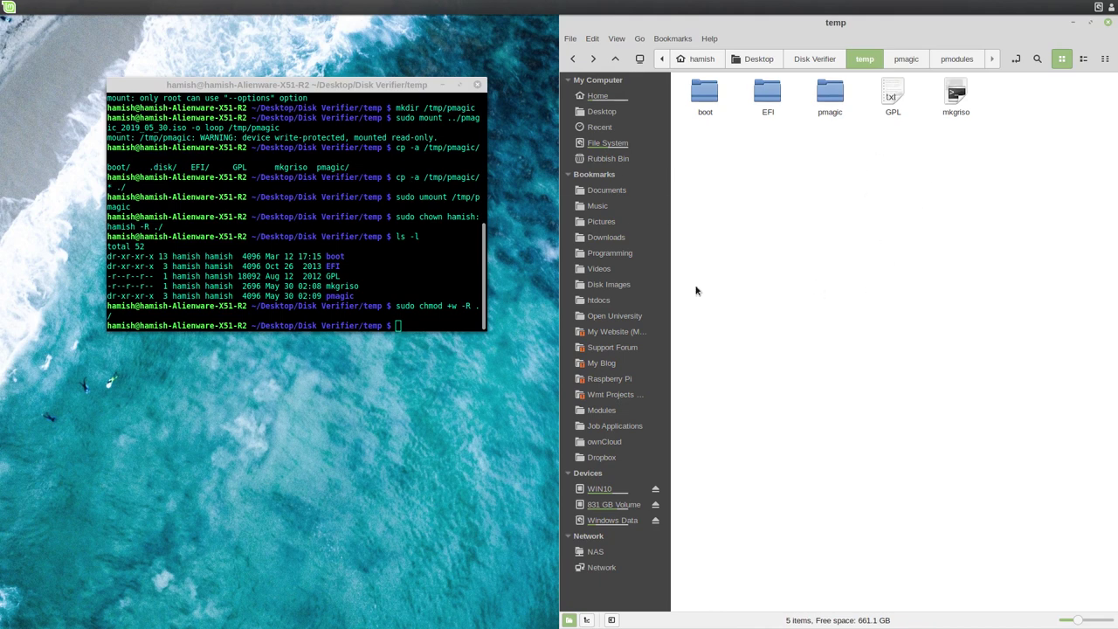
pyautogui.click(414, 231)
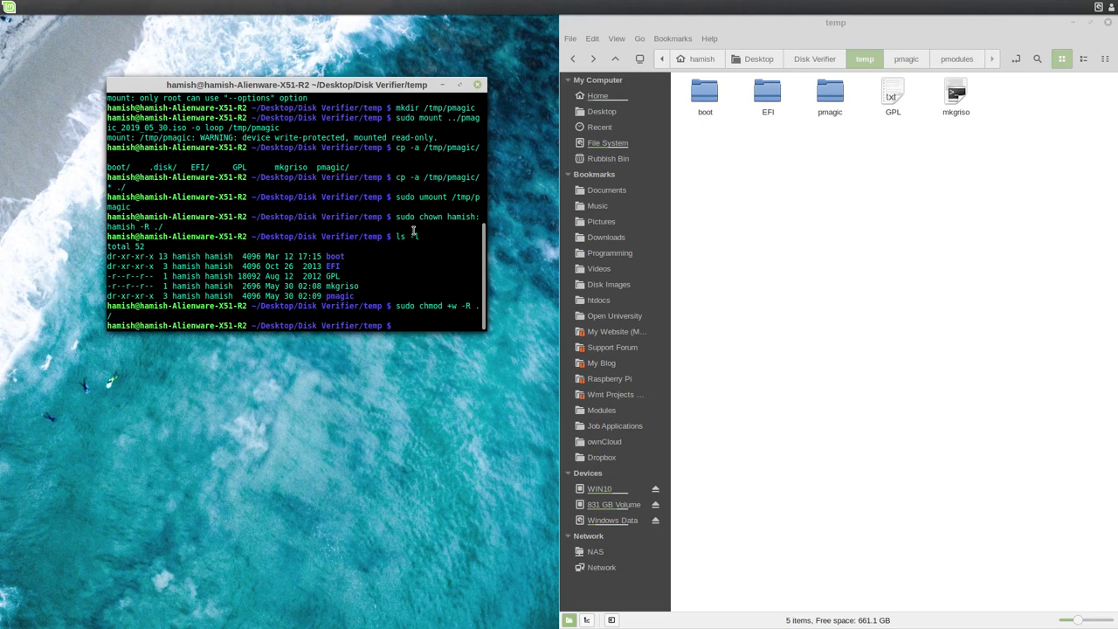
pyautogui.write('./mkgr')
pyautogui.write('riso')
pyautogui.press('Return')
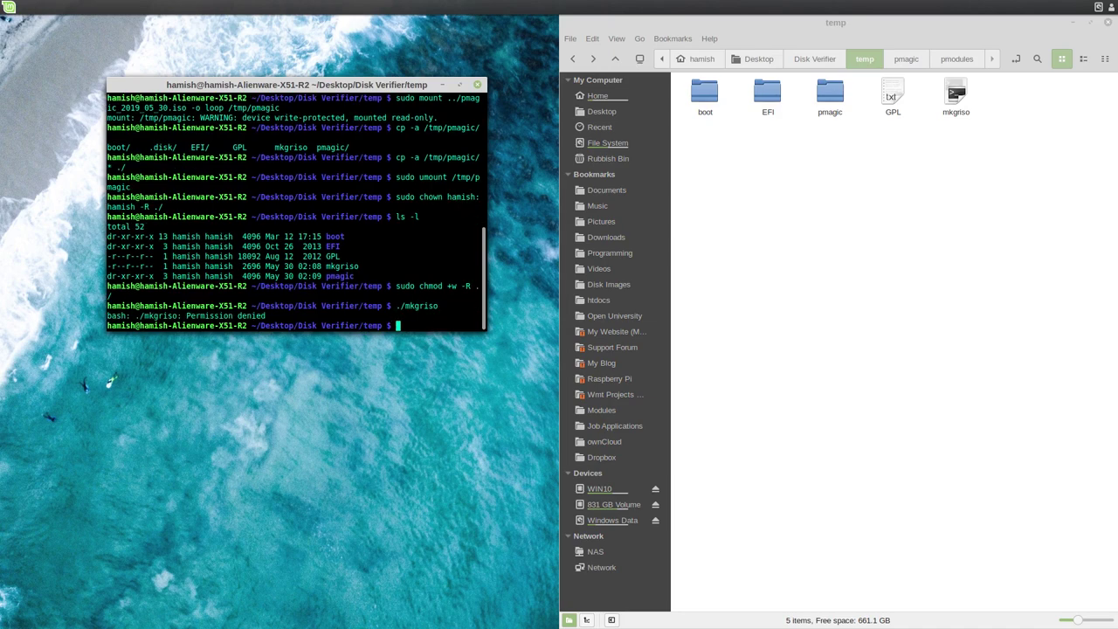
# Step: Try to build the ISO by running the ./mkgriso script through bash from the Disk Verifier/temp directory
pyautogui.press('Up')
pyautogui.press('Left')
pyautogui.press('Left')
pyautogui.press('Left')
pyautogui.press('Left')
pyautogui.press('Left')
pyautogui.press('Left')
pyautogui.press('Left')
pyautogui.press('Left')
pyautogui.press('Left')
pyautogui.write('bash')
pyautogui.press('Return')
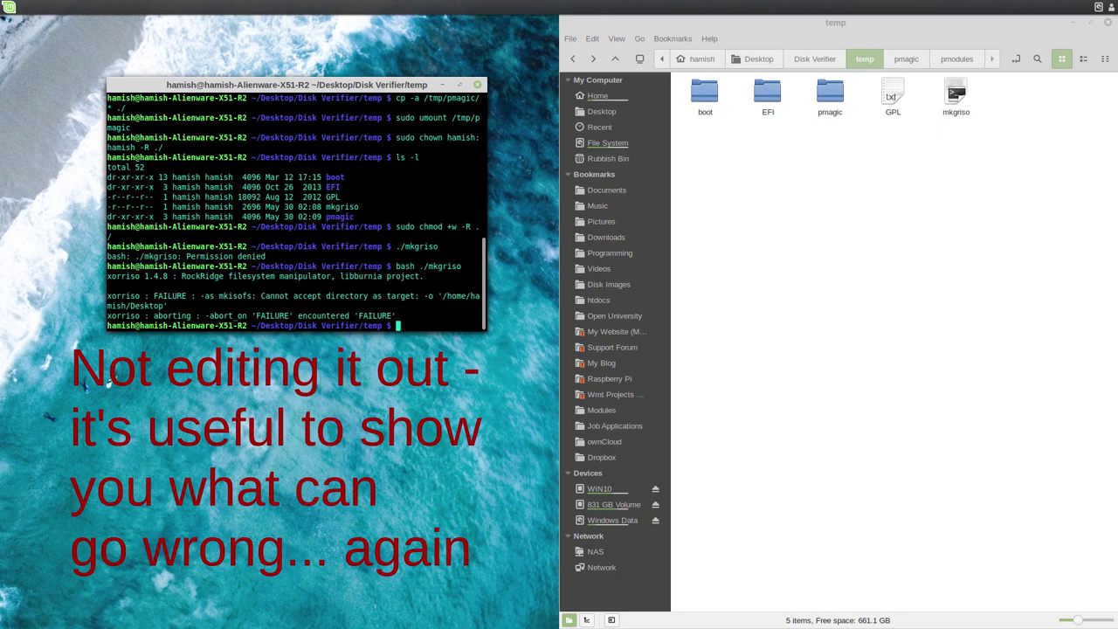
# Step: Rename the Disk Verifier folder on the Desktop to DiskVerifier and change the terminal directory to ~/Desktop/DiskVerifier/temp/
pyautogui.click(766, 61)
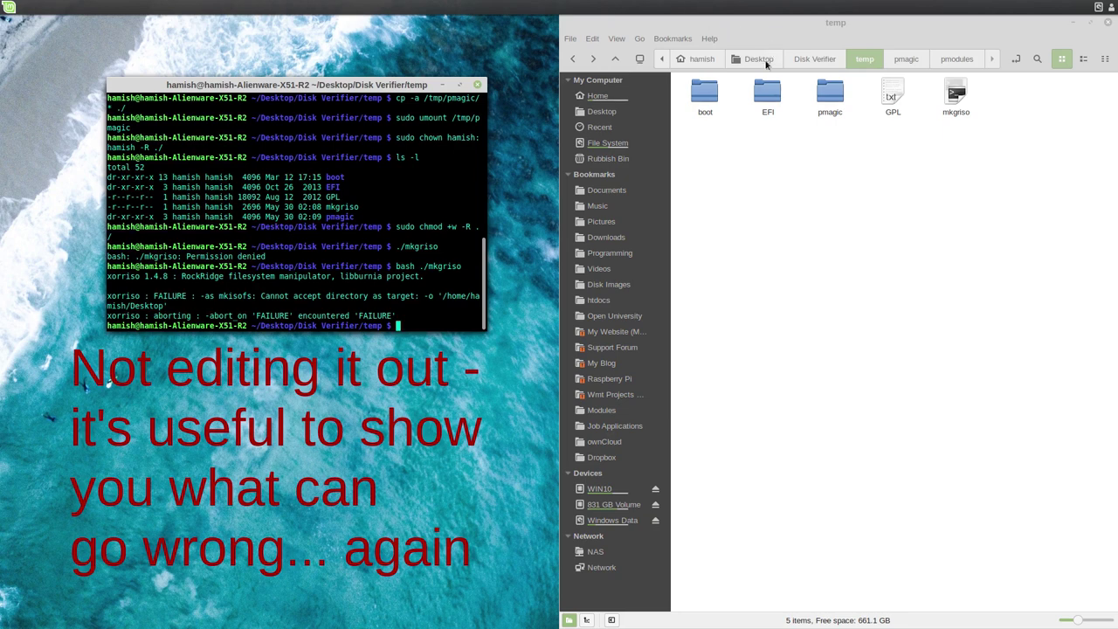
pyautogui.click(286, 216)
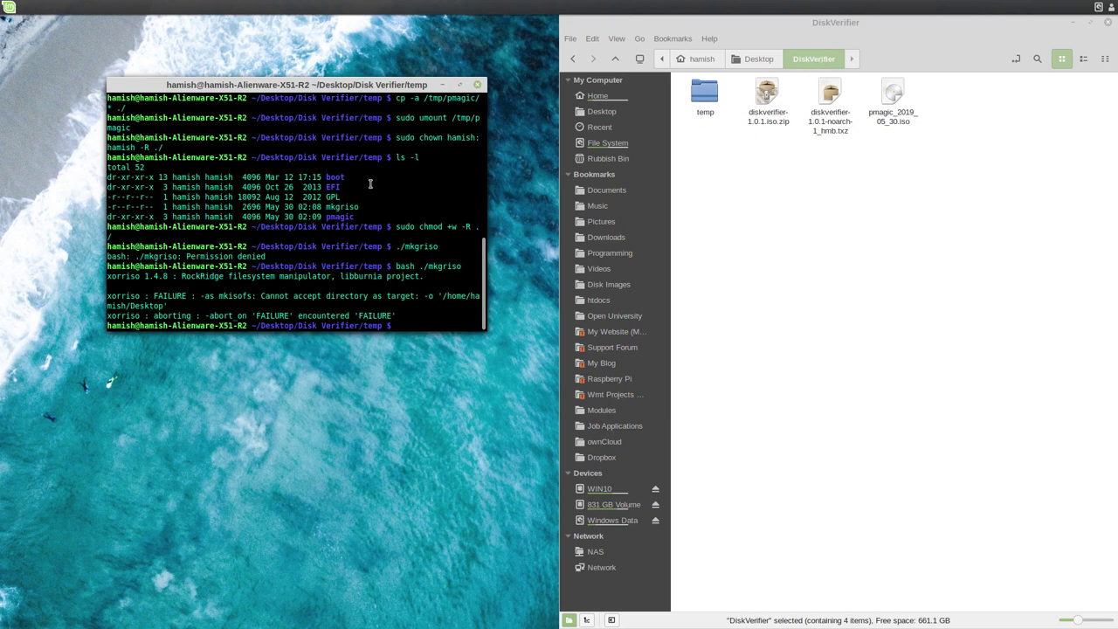
pyautogui.write('cd ~/Desktop/DiskVerifier/te')
pyautogui.press('Tab')
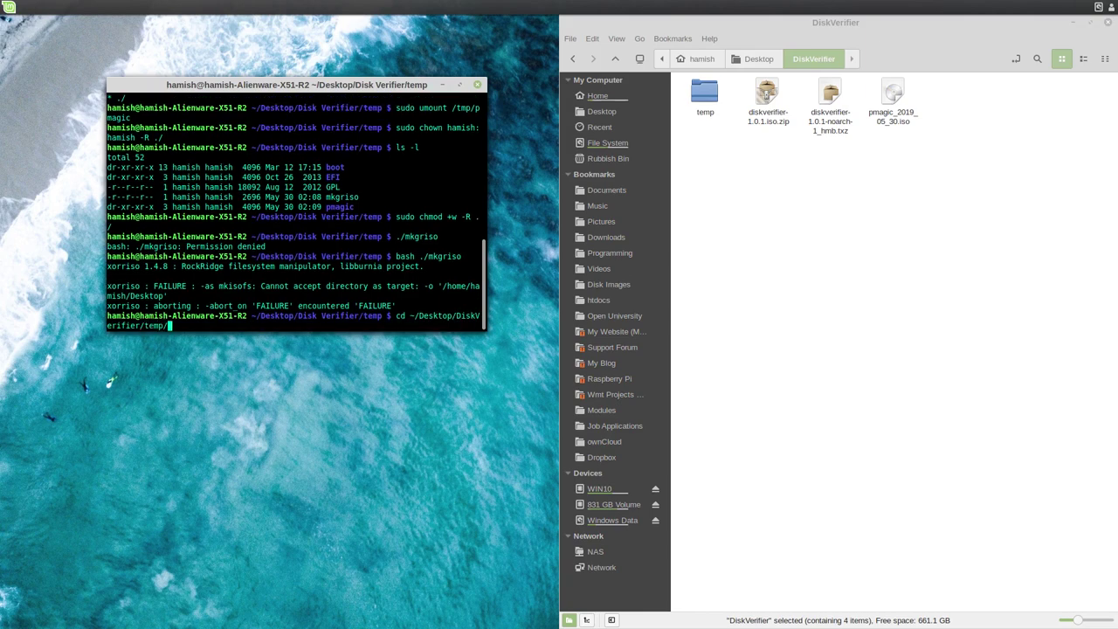
pyautogui.press('Return')
# Step: Rerun bash ./mkgriso from the DiskVerifier/temp directory to build the modified Parted Magic ISO
pyautogui.press('Up')
pyautogui.press('Up')
pyautogui.press('Return')
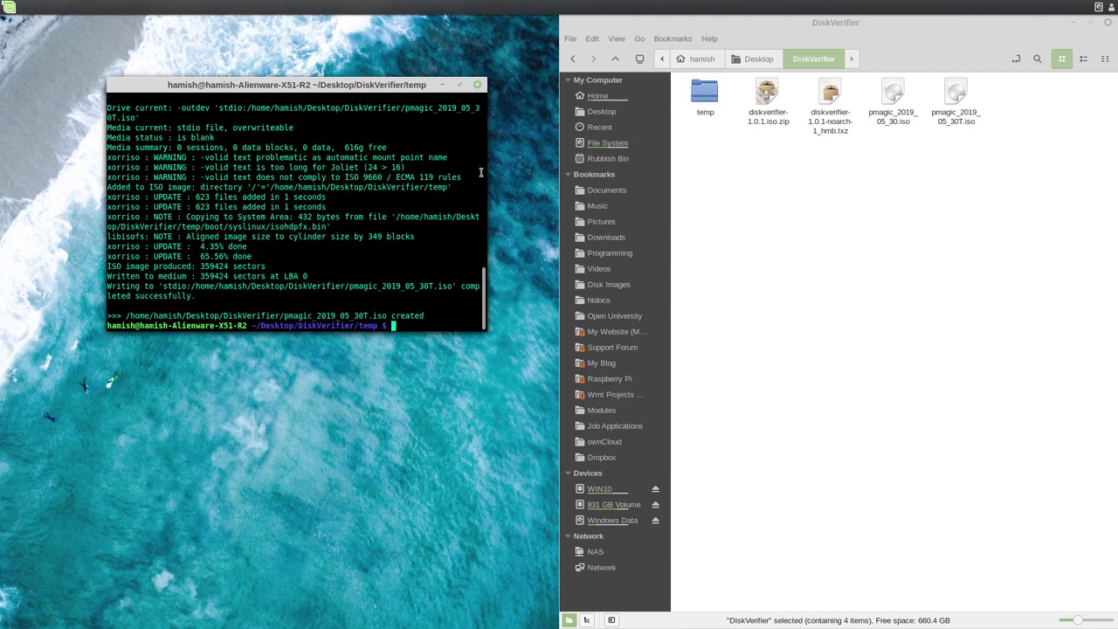
# Step: Examine the new pmagic_2019_05_30T.iso alongside the original ISO and the module package in the DiskVerifier folder
pyautogui.click(960, 119)
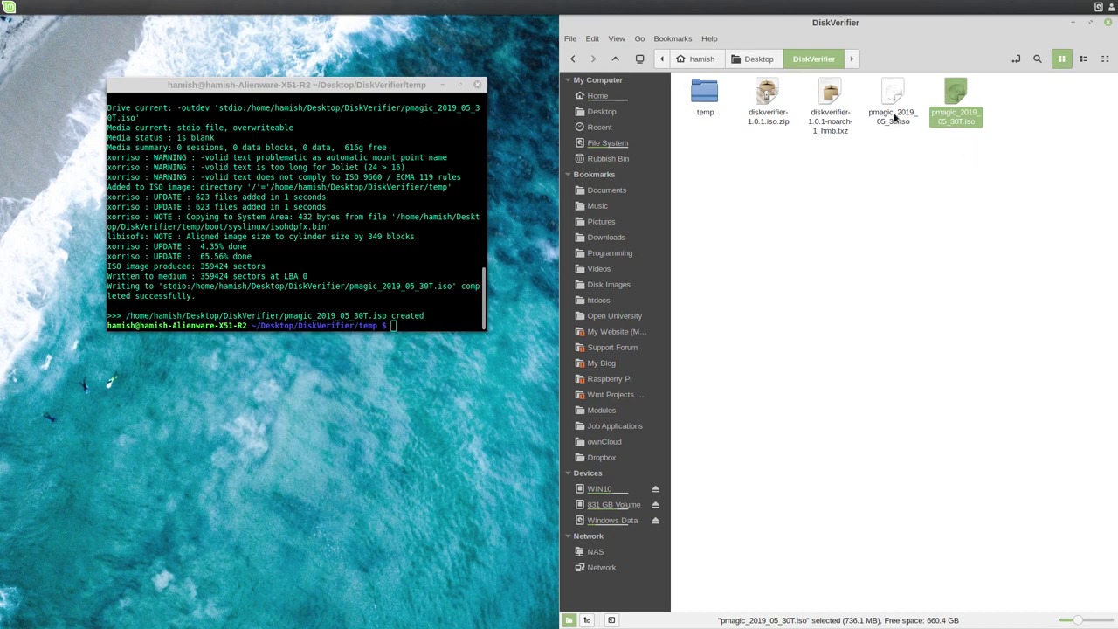
pyautogui.click(895, 117)
pyautogui.click(951, 111)
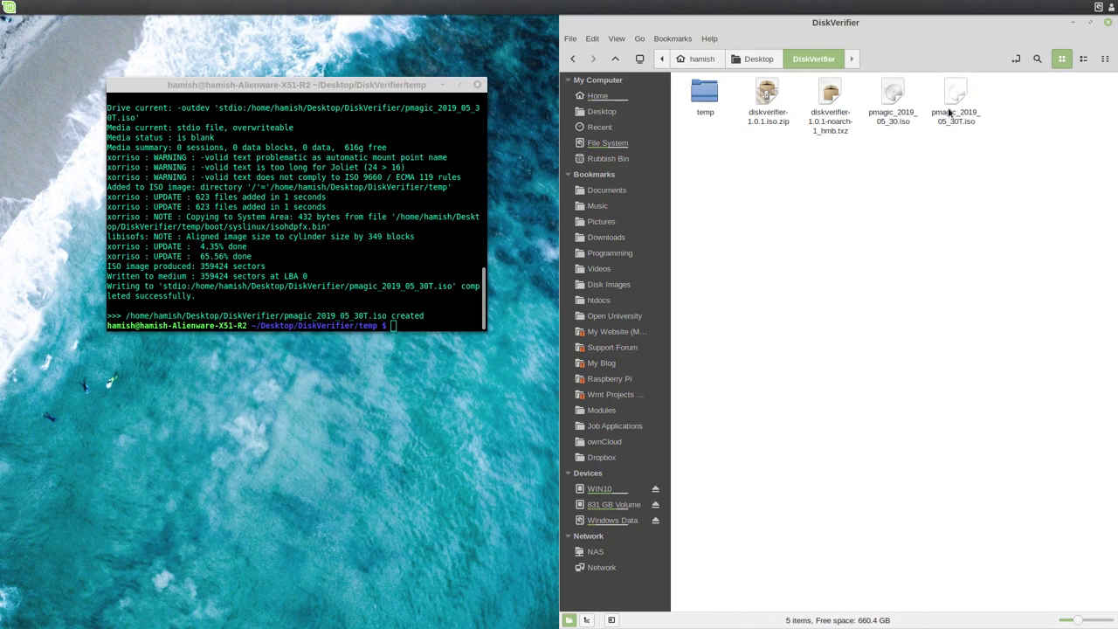
pyautogui.click(951, 111)
pyautogui.click(894, 117)
pyautogui.click(830, 101)
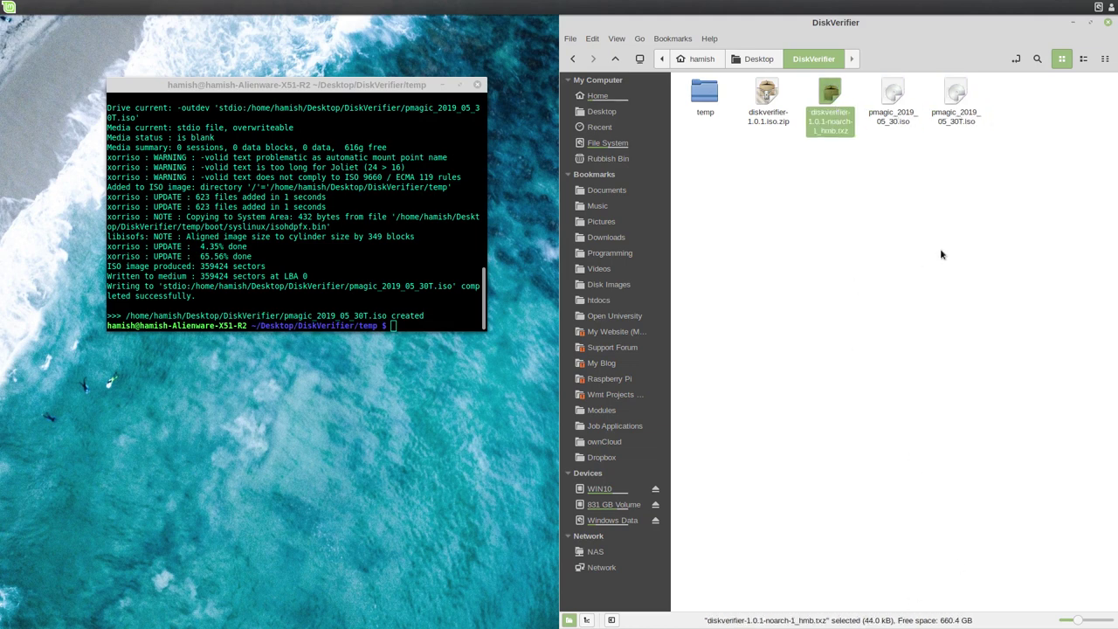
pyautogui.click(941, 252)
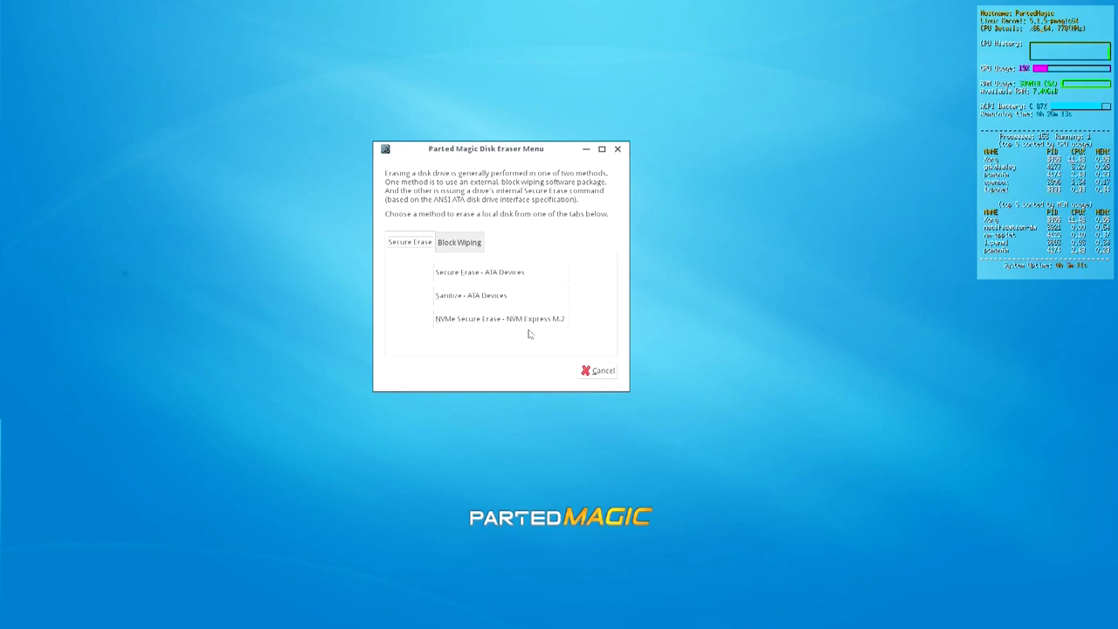
# Step: Open Secure Erase for ATA devices, select /dev/sda and set the Disk Verifier percentage to 10%
pyautogui.click(494, 275)
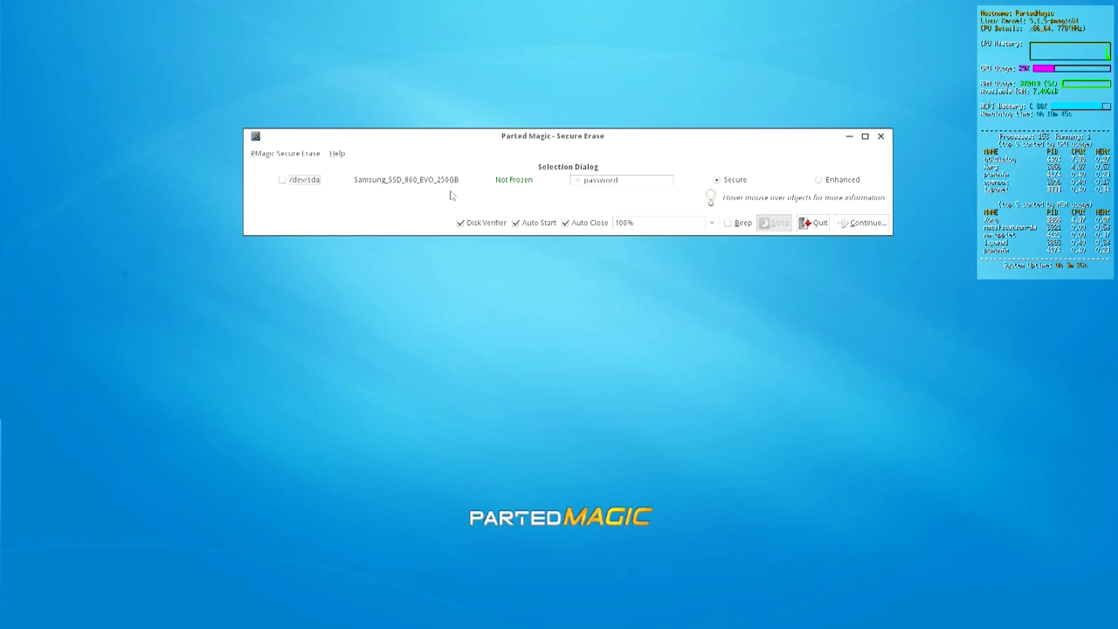
pyautogui.click(306, 181)
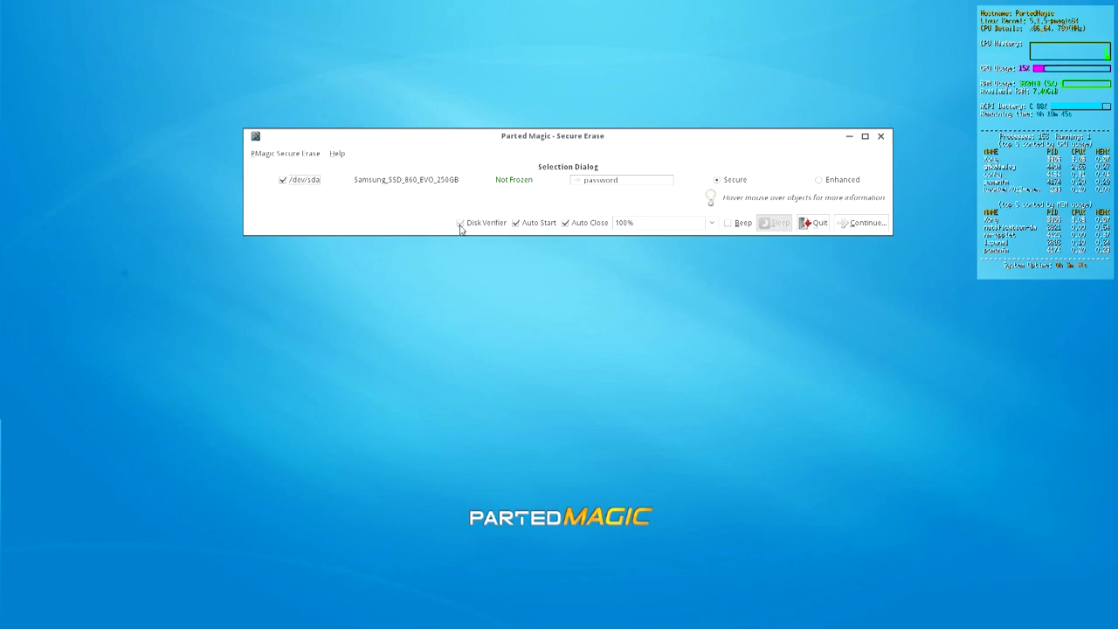
pyautogui.click(711, 226)
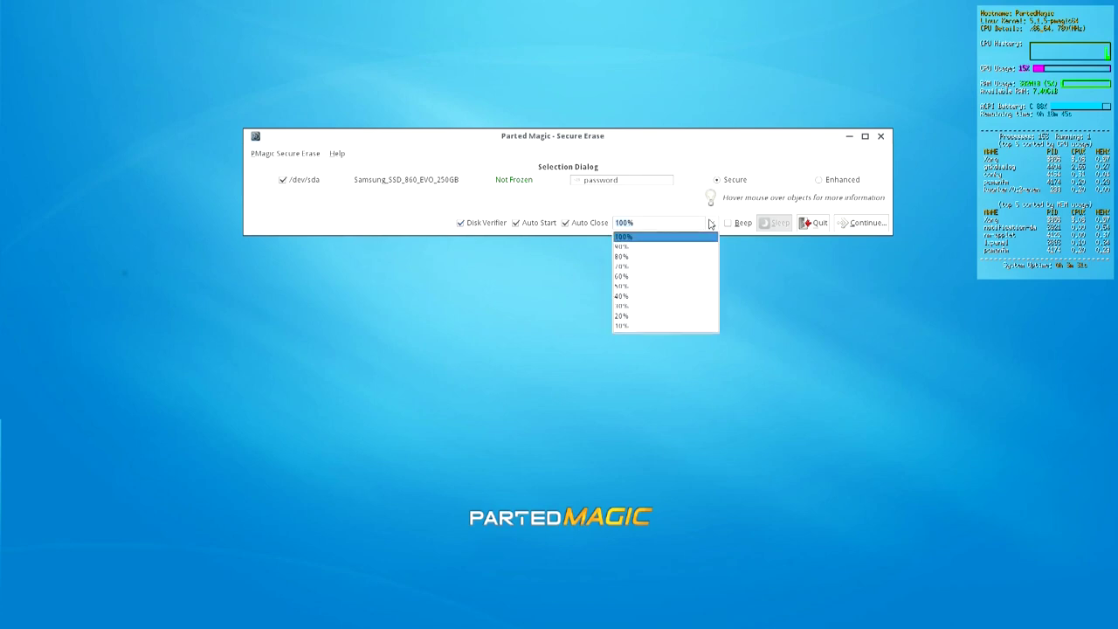
pyautogui.click(628, 325)
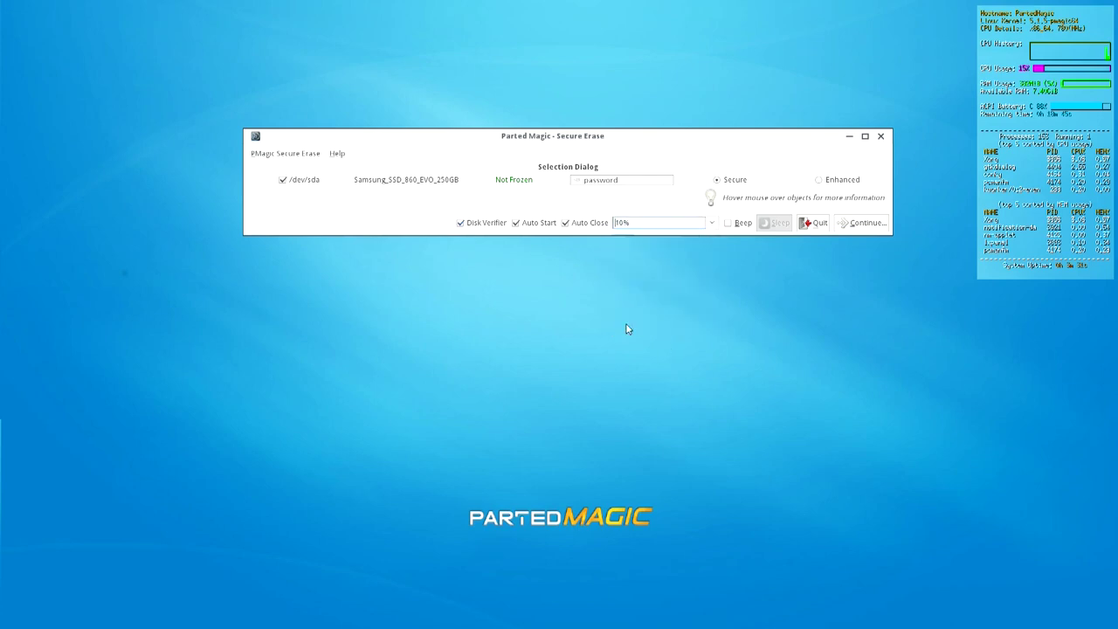
# Step: Enable the beep and choose the Secure erase method for the Samsung SSD 860 EVO
pyautogui.click(728, 222)
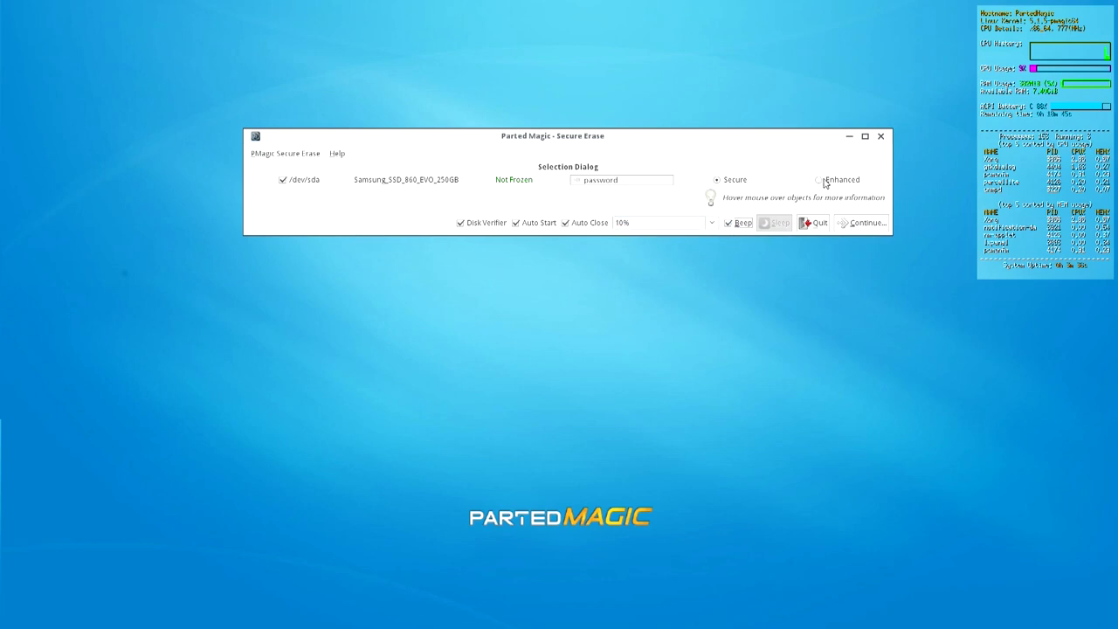
pyautogui.moveTo(817, 182)
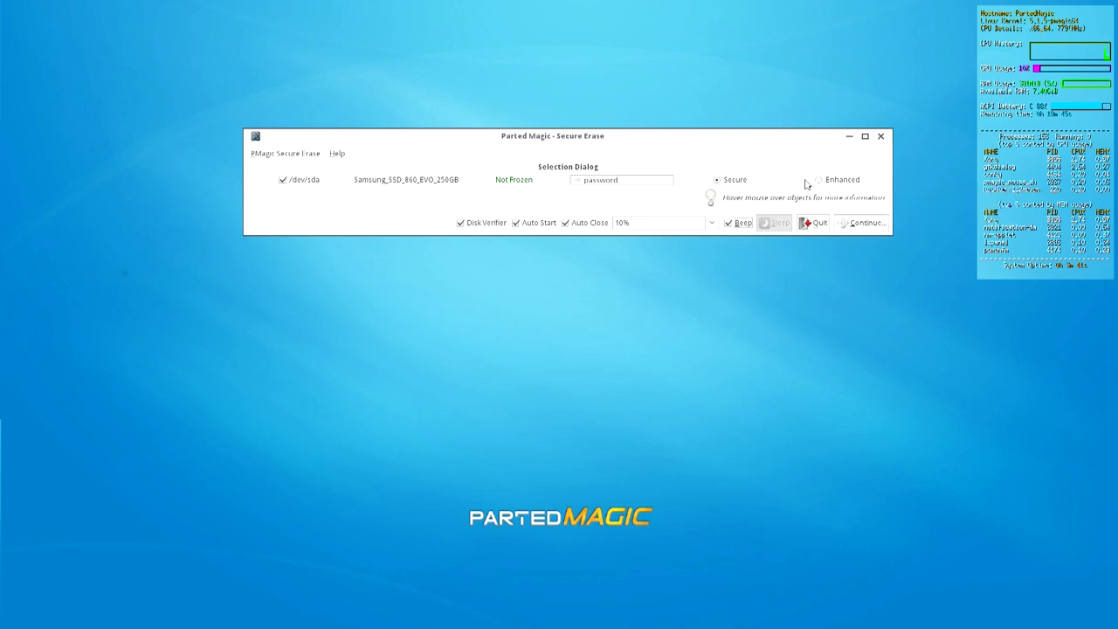
pyautogui.moveTo(733, 186)
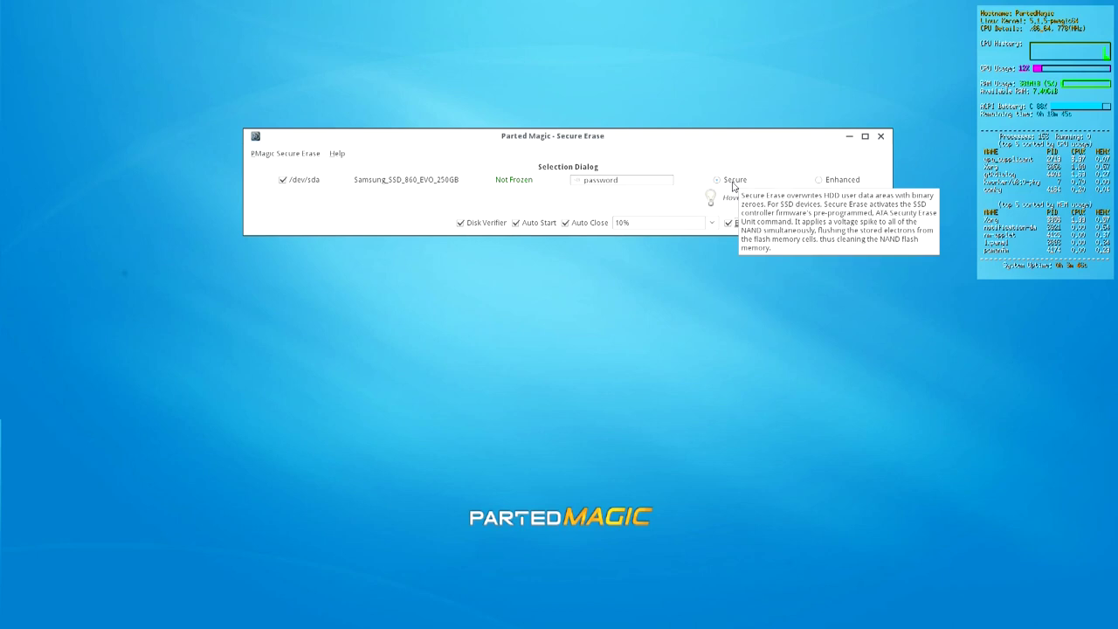
pyautogui.click(733, 186)
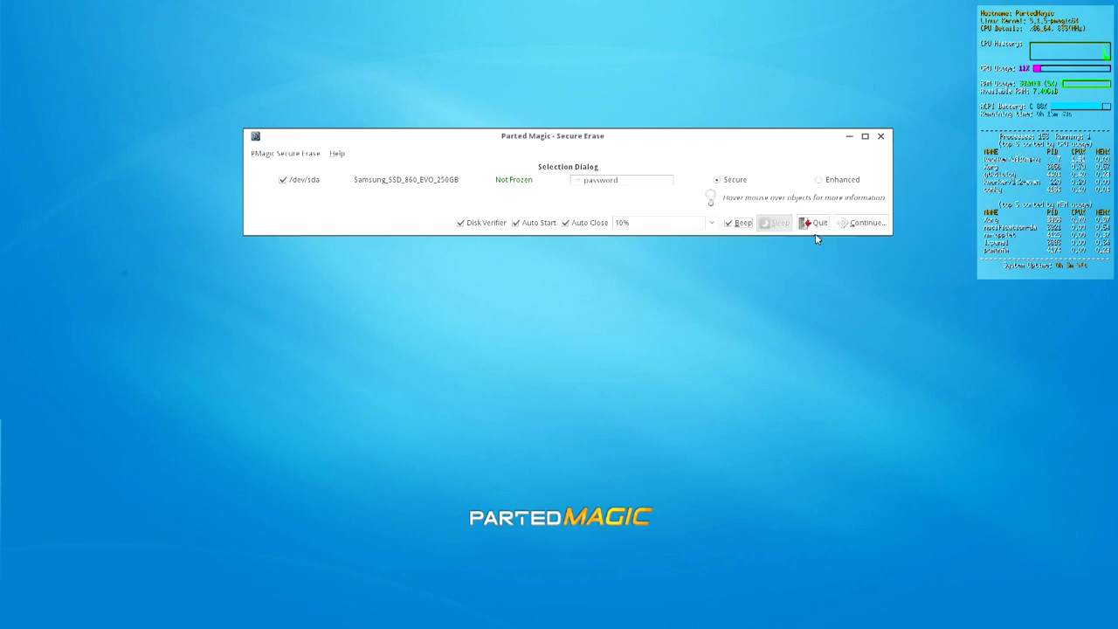
# Step: Continue to the erase confirmation, allow the utility to erase the listed device and start erasing /dev/sda
pyautogui.click(851, 225)
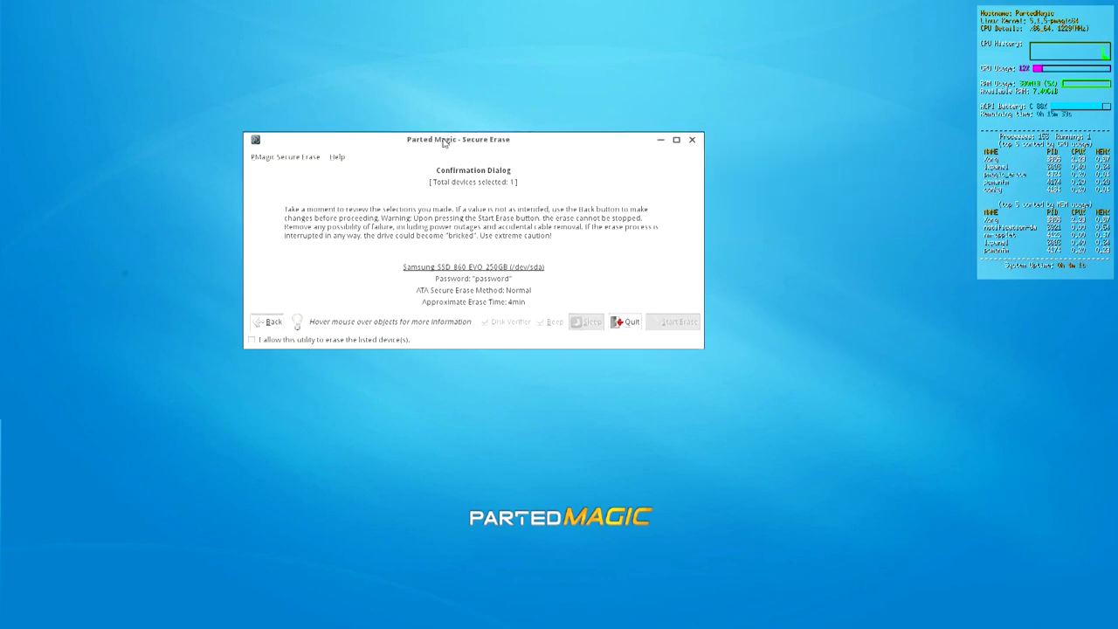
pyautogui.moveTo(445, 142); pyautogui.dragTo(485, 129)
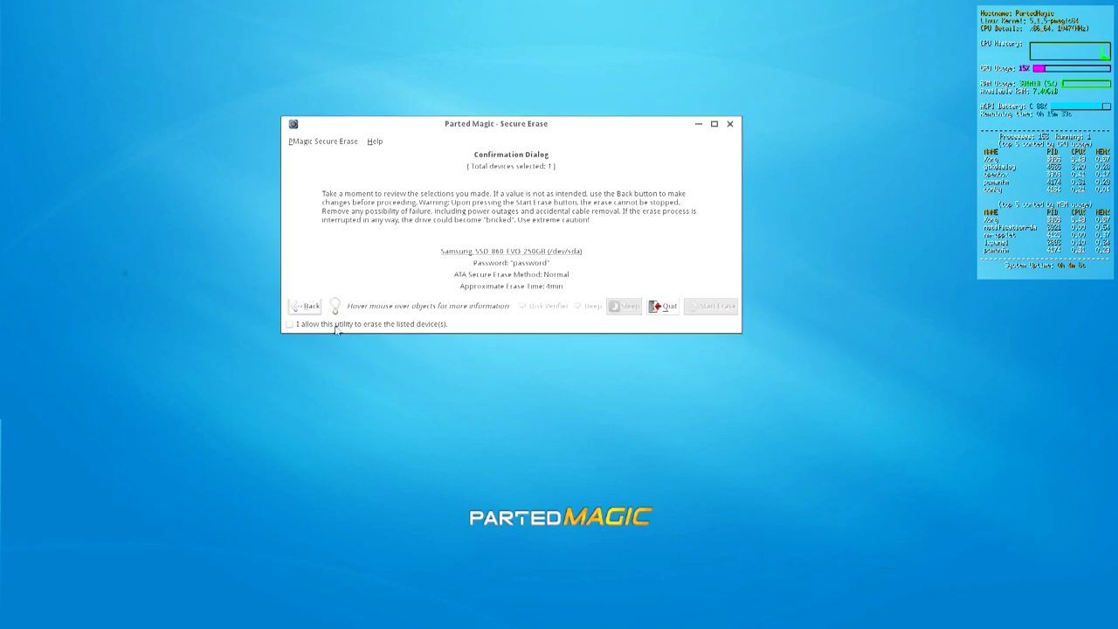
pyautogui.click(290, 325)
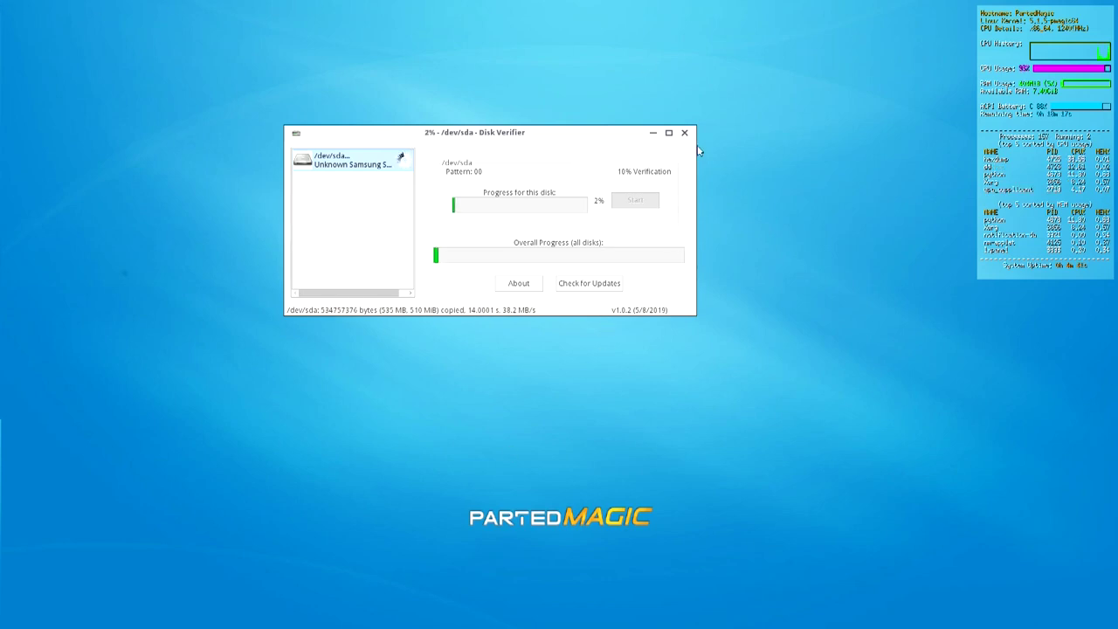
# Step: Widen the Disk Verifier window to monitor the /dev/sda verification, and close it once verification finishes
pyautogui.click(668, 132)
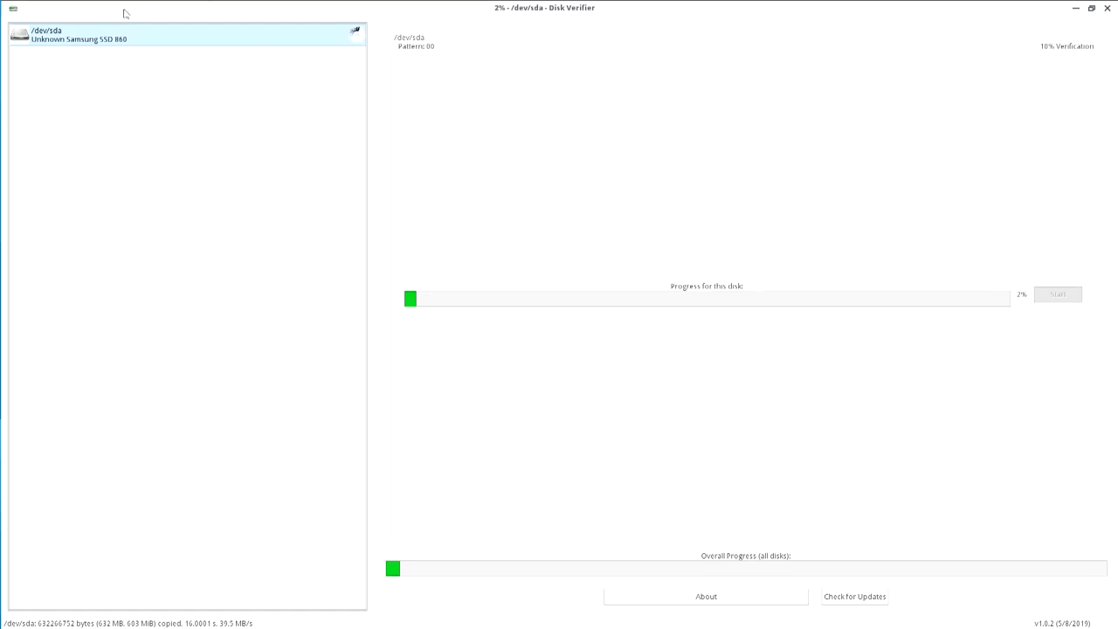
pyautogui.doubleClick(444, 16)
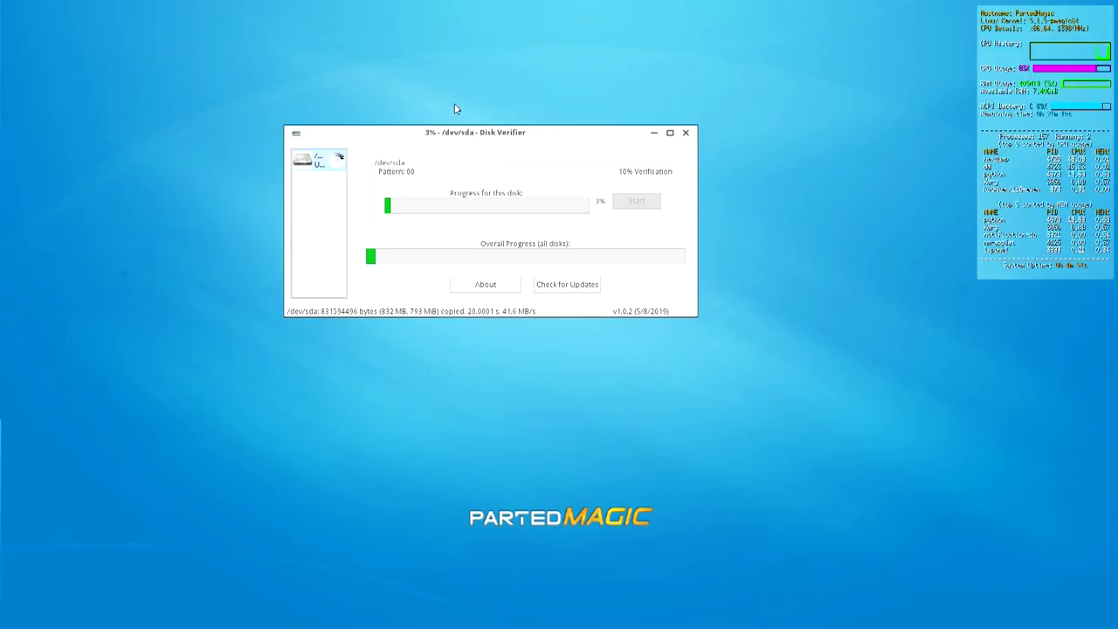
pyautogui.moveTo(552, 139); pyautogui.dragTo(592, 109)
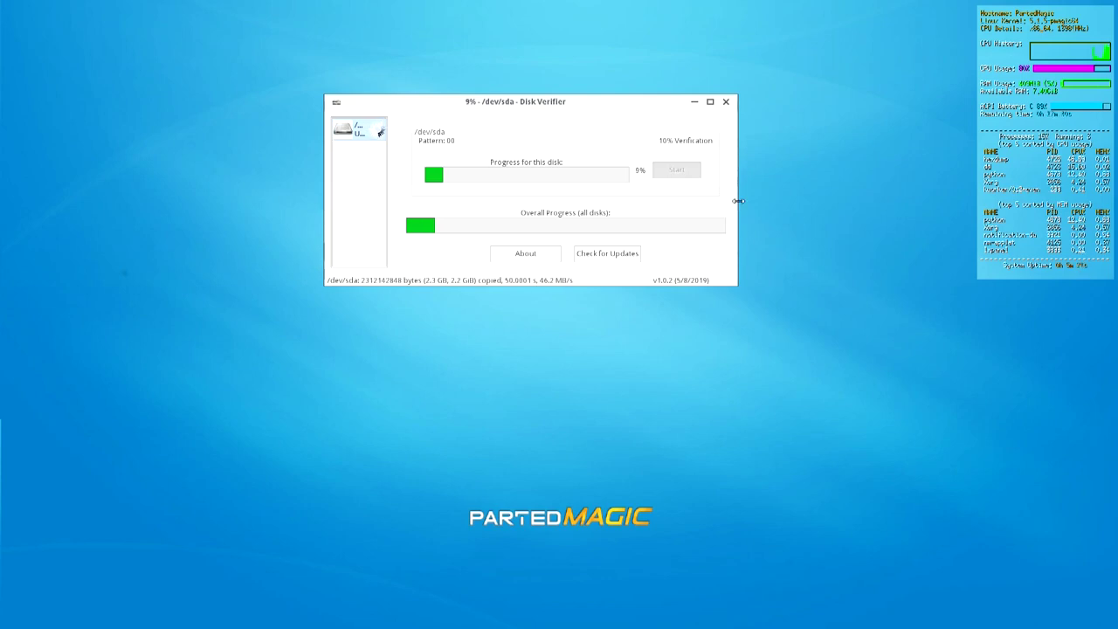
pyautogui.moveTo(739, 200); pyautogui.dragTo(794, 215)
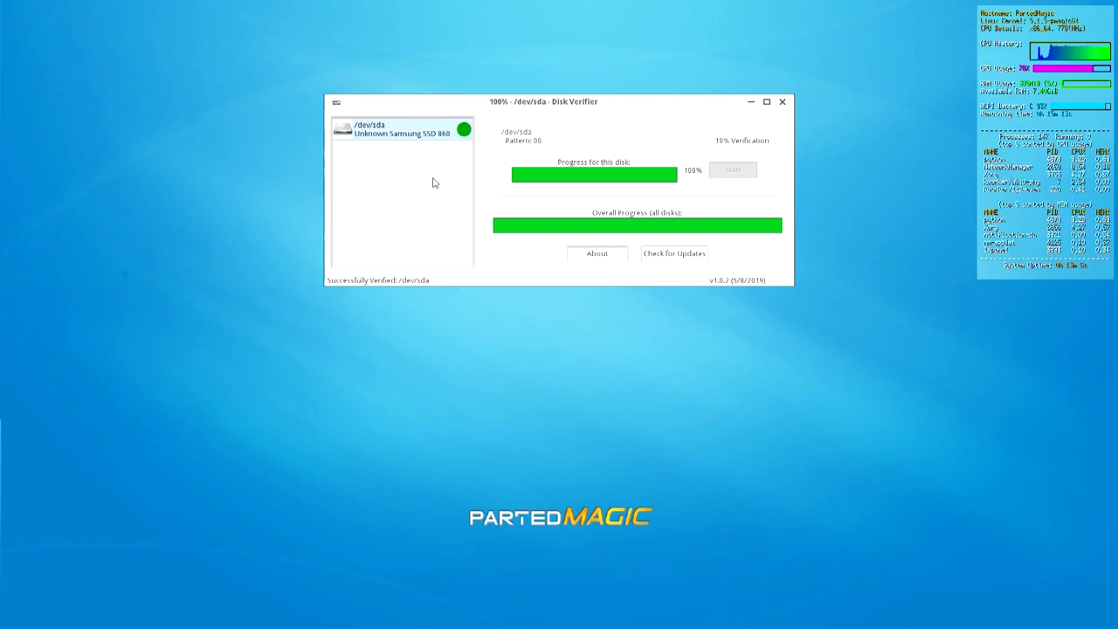
pyautogui.hotkey('alt', 'F4')
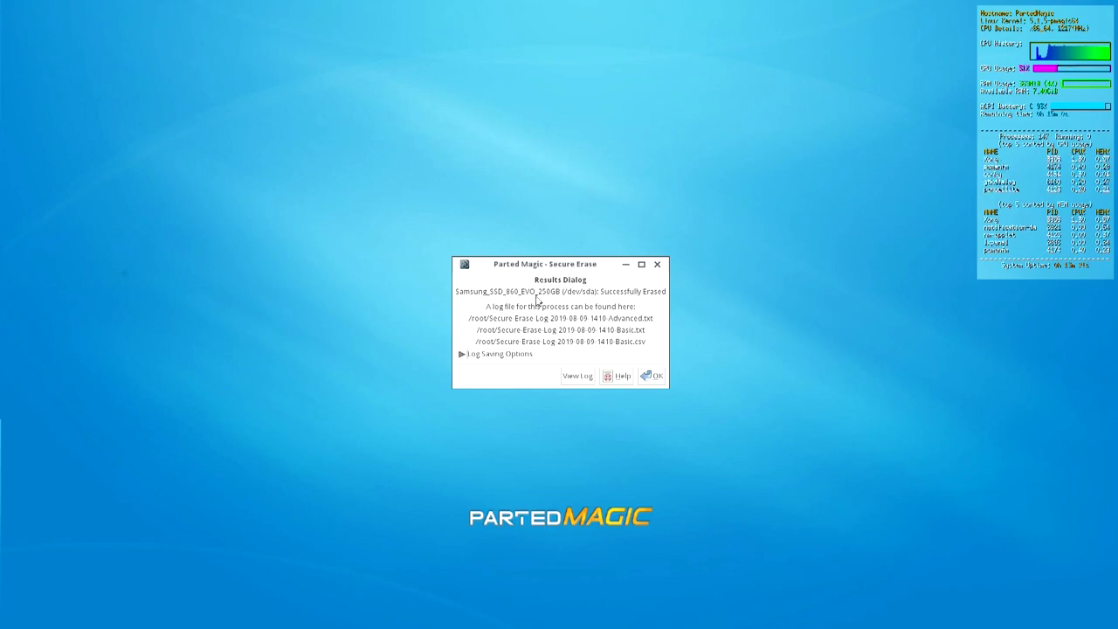
# Step: Set the erase logs to be saved without compression in /root/Desktop, and check the devices available for mounting
pyautogui.click(510, 359)
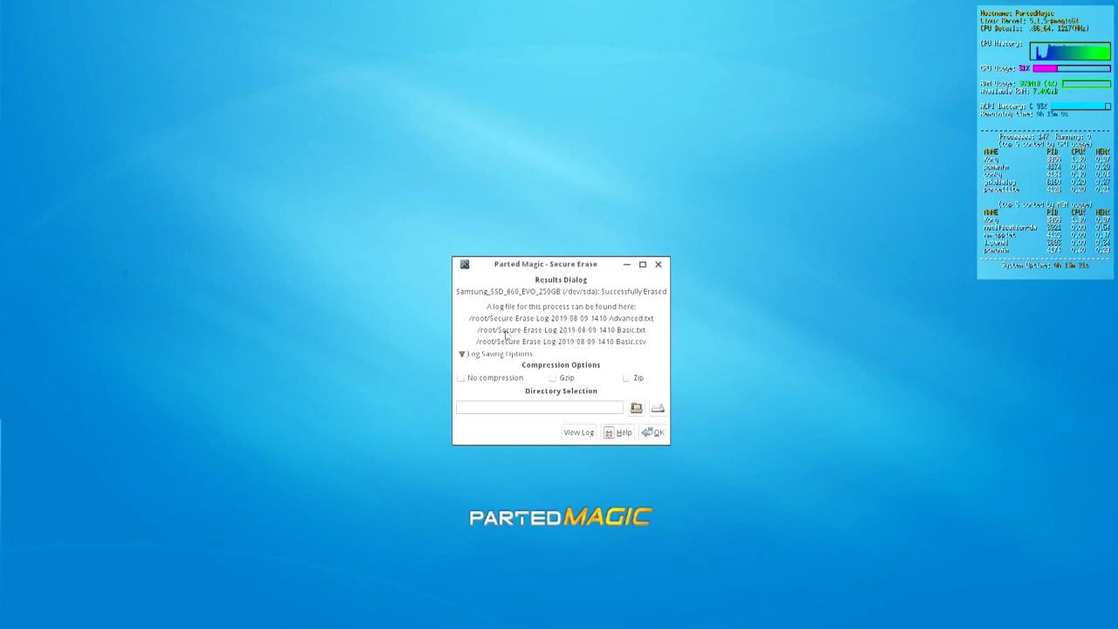
pyautogui.moveTo(514, 268)
pyautogui.mouseDown()
pyautogui.moveTo(506, 106)
pyautogui.moveTo(503, 116)
pyautogui.mouseUp()
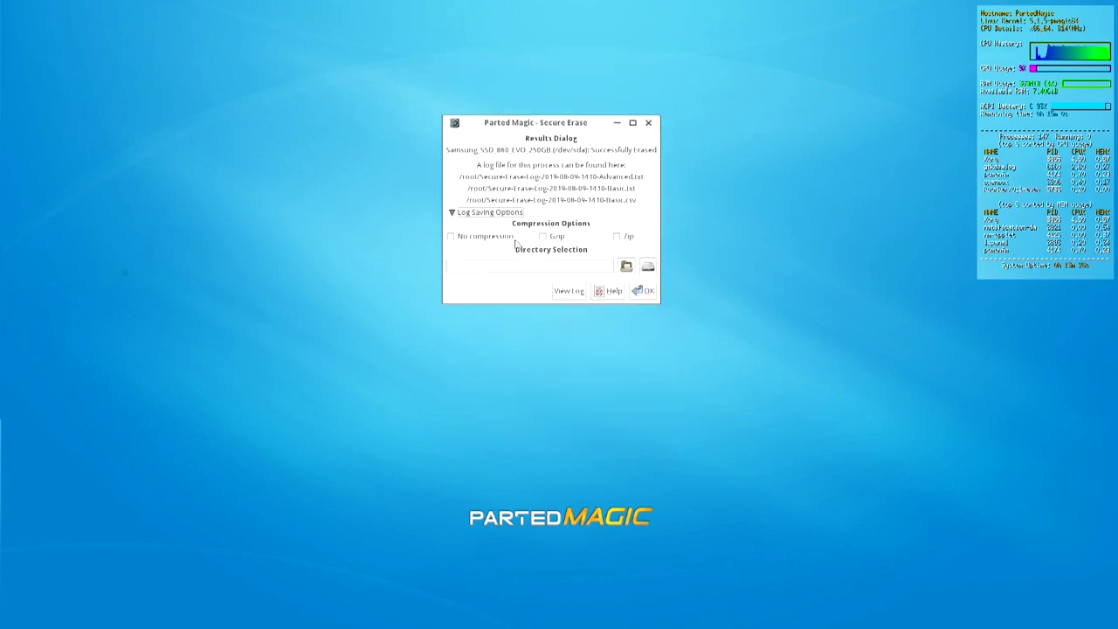
pyautogui.click(484, 238)
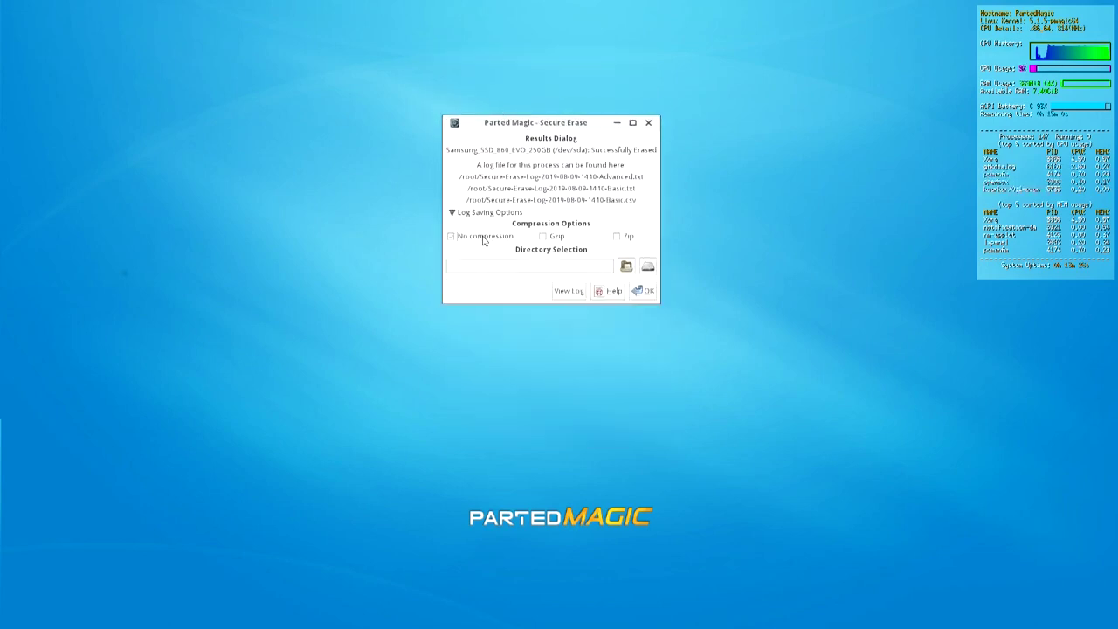
pyautogui.click(626, 266)
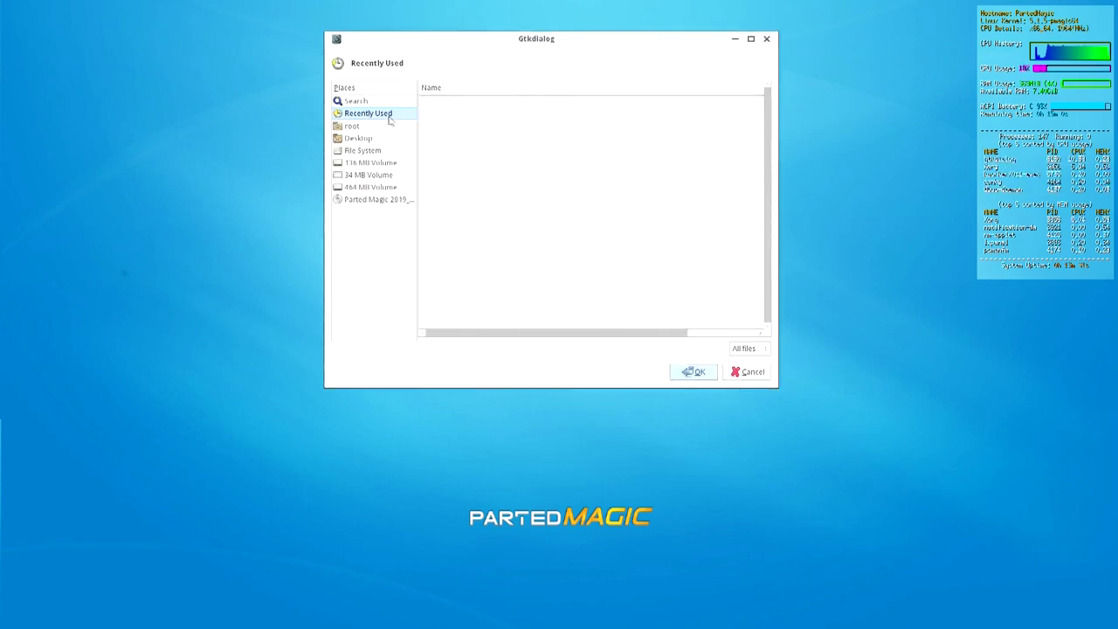
pyautogui.click(376, 138)
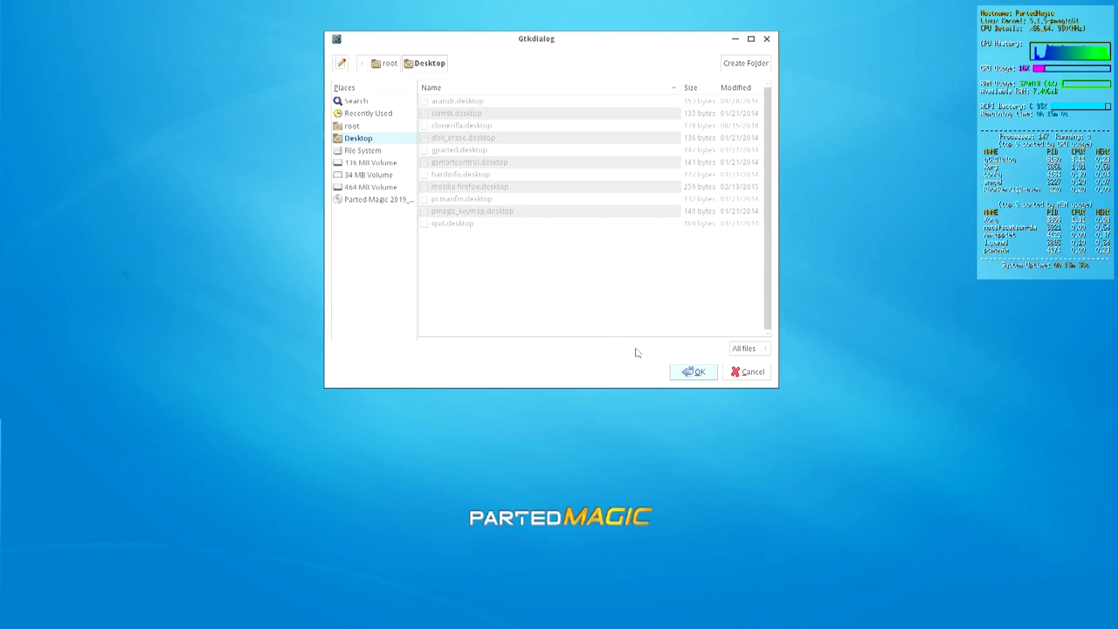
pyautogui.click(693, 372)
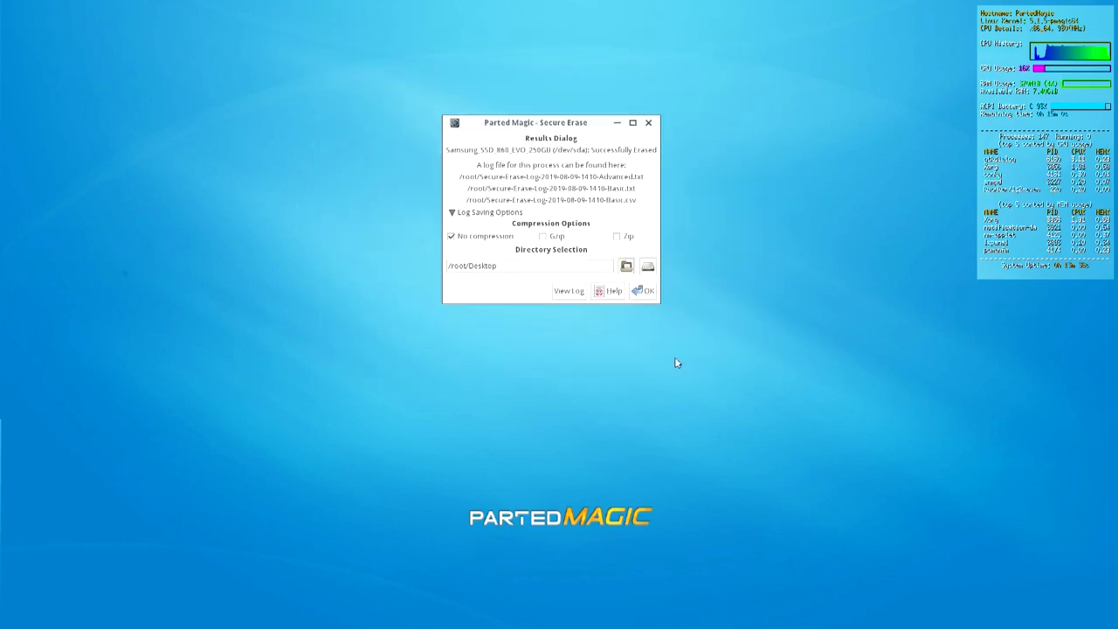
pyautogui.click(647, 267)
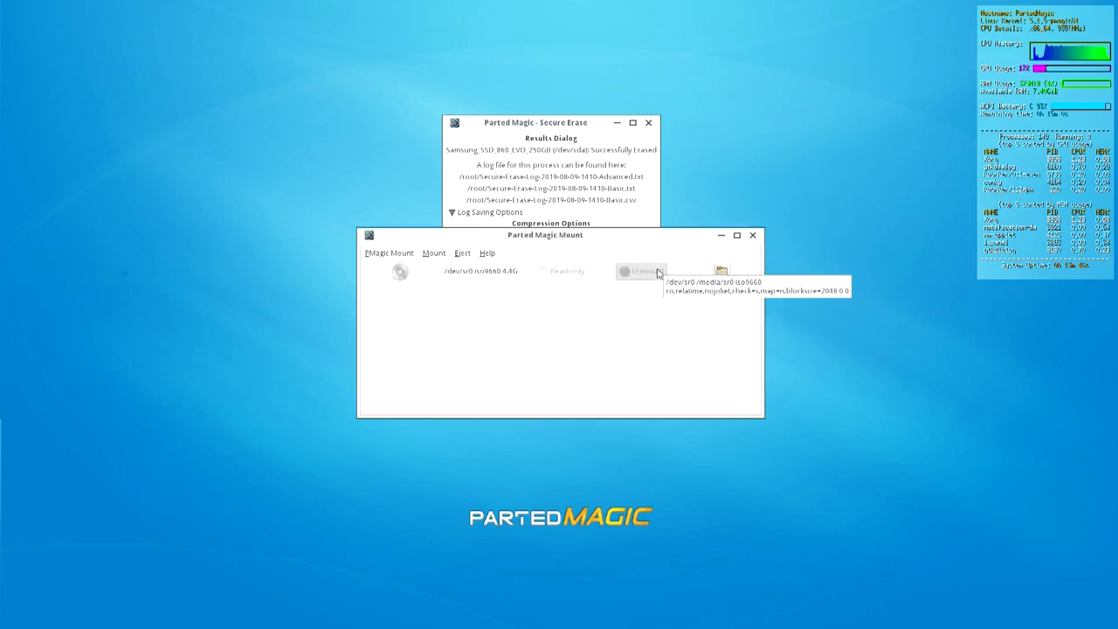
pyautogui.click(753, 236)
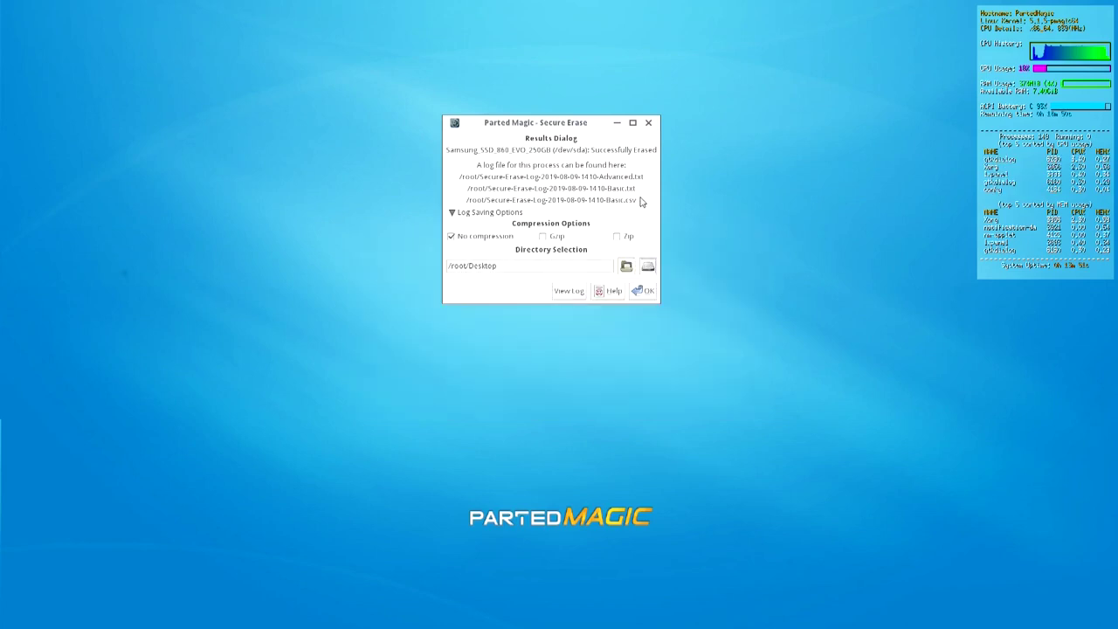